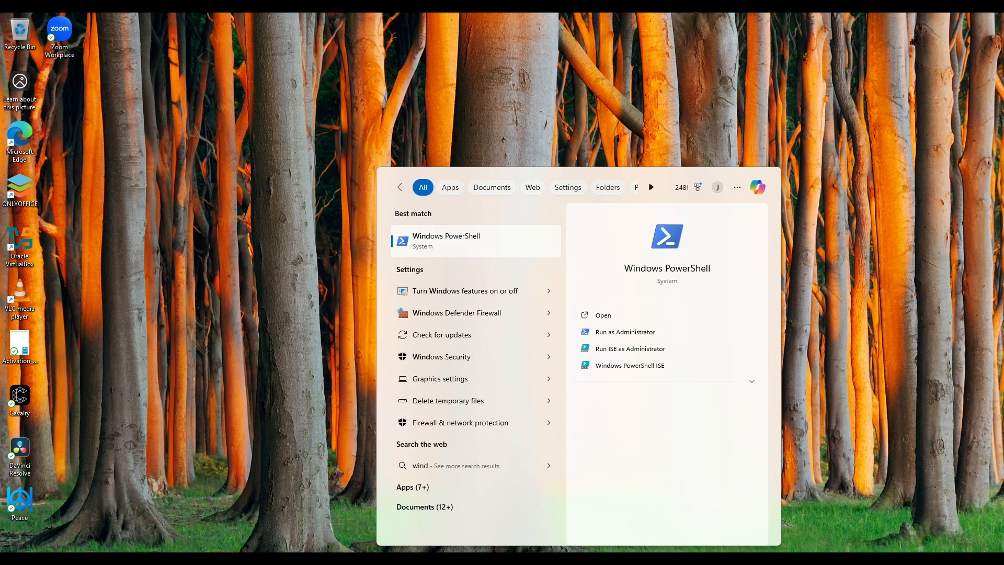
Step: Enable Virtual Machine Platform and Windows Subsystem for Linux in Windows Features
text(s)
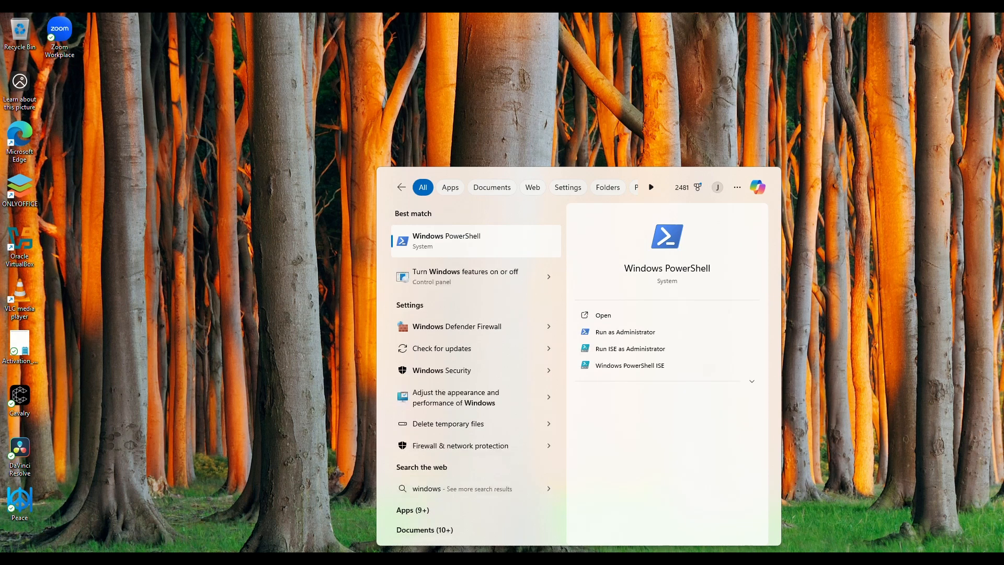
click(460, 277)
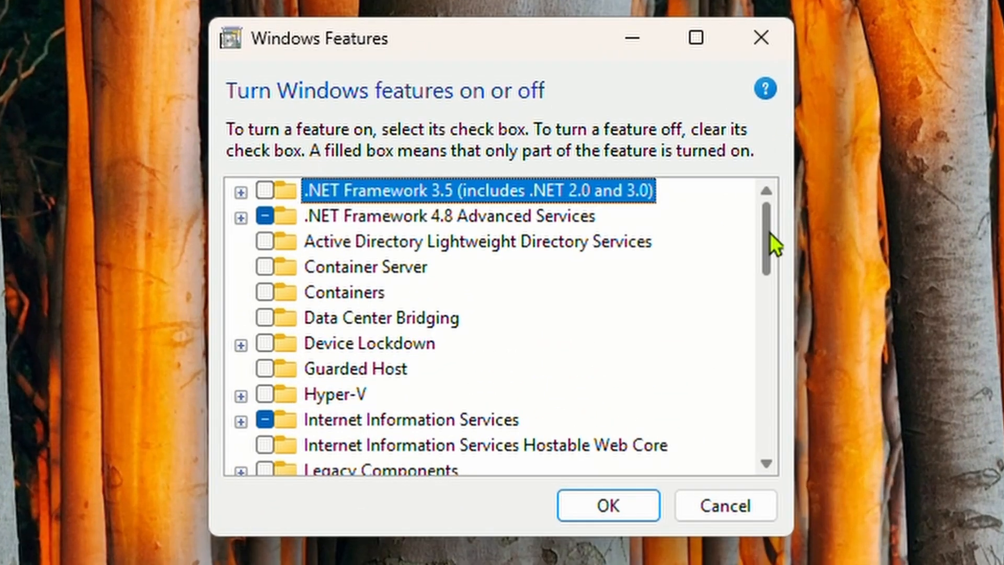
drag(769, 233, 776, 488)
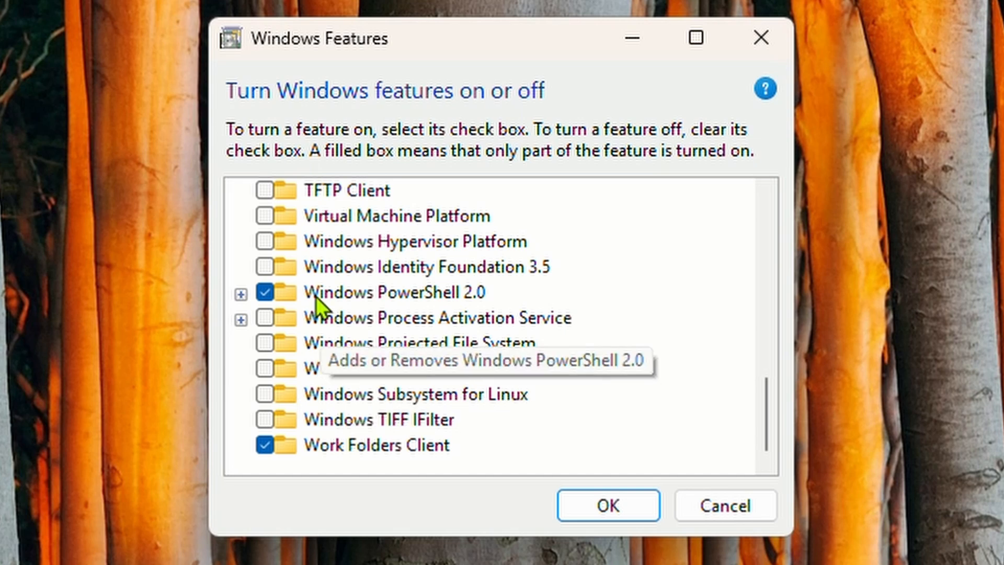
click(264, 216)
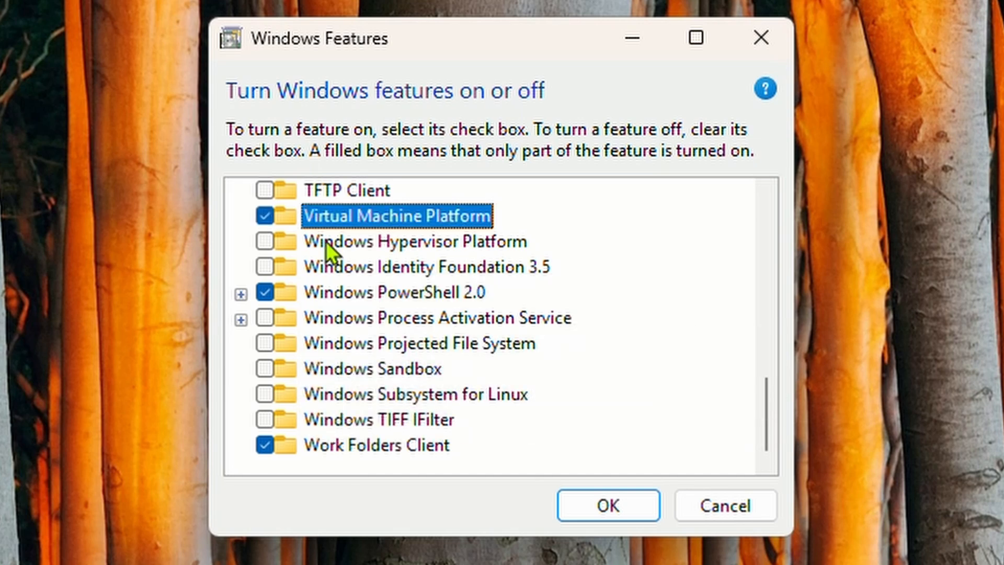
click(265, 394)
click(608, 505)
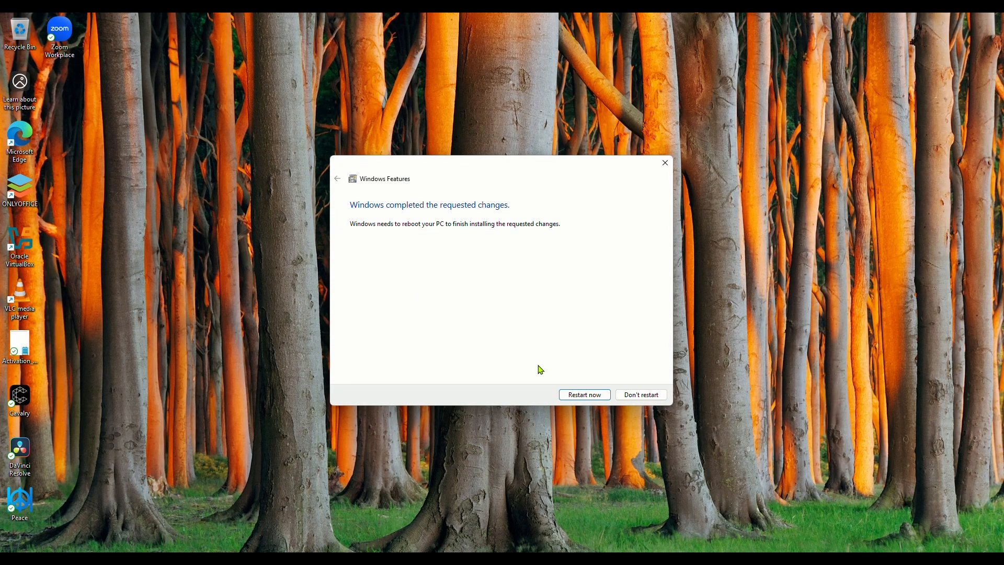
Step: Restart the PC, then install Ubuntu from Microsoft Store by searching 'ubu'
click(584, 394)
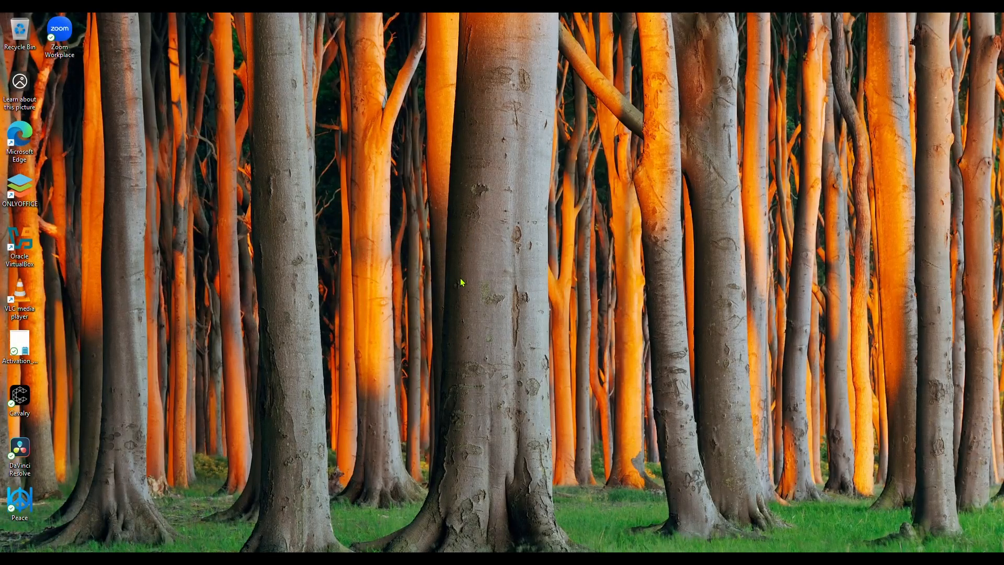
key(super+s)
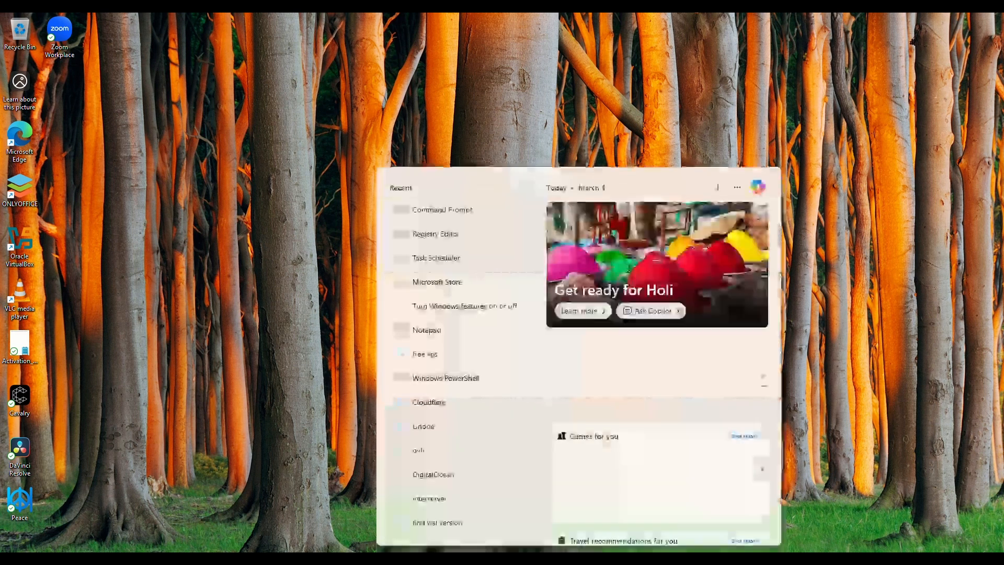
text(ms sto)
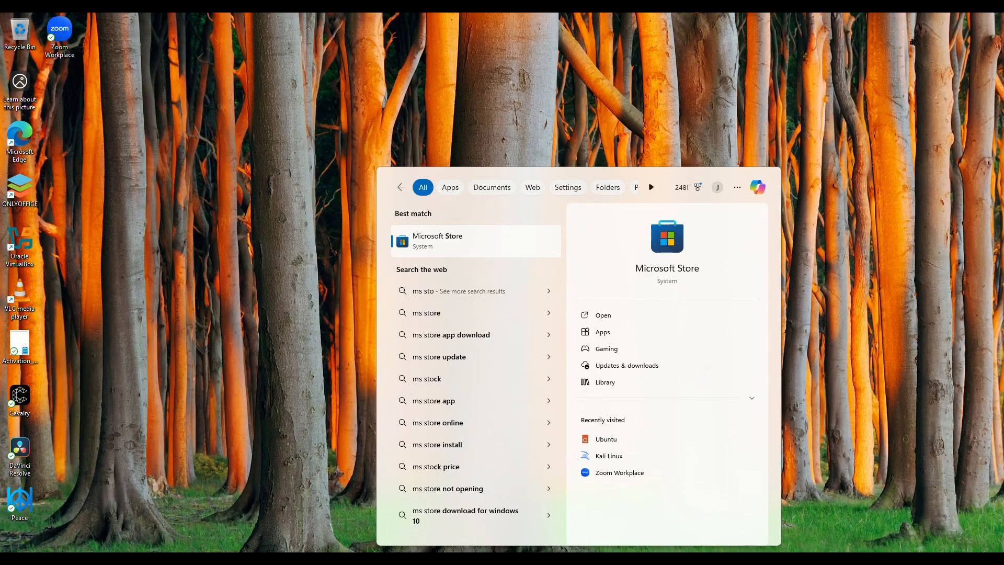
click(469, 245)
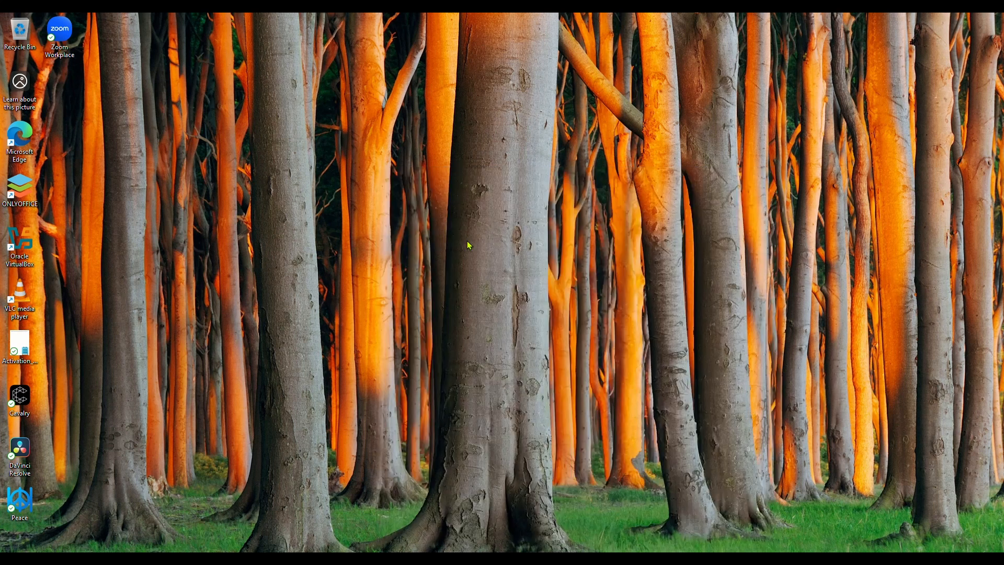
click(577, 55)
text(ubu)
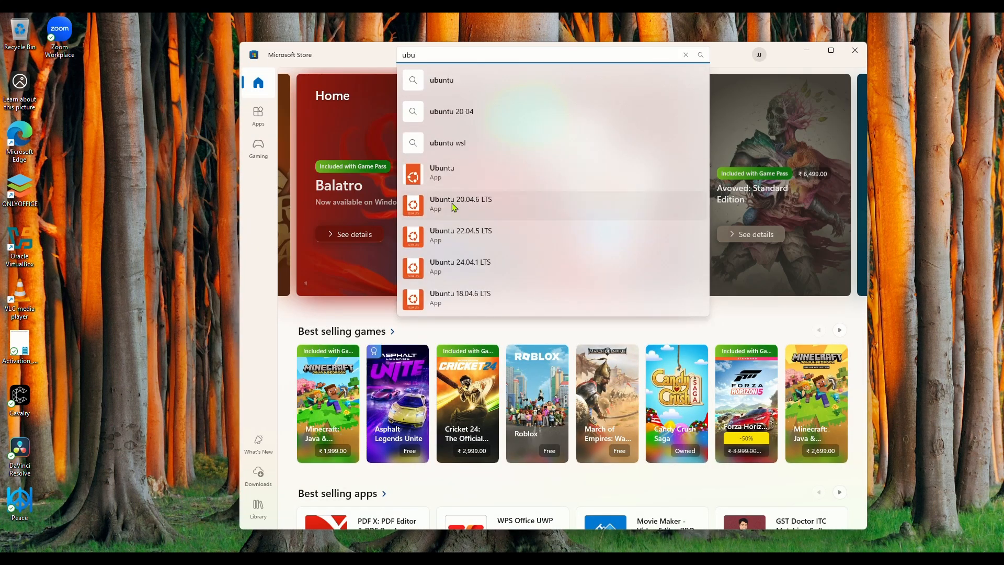
click(444, 178)
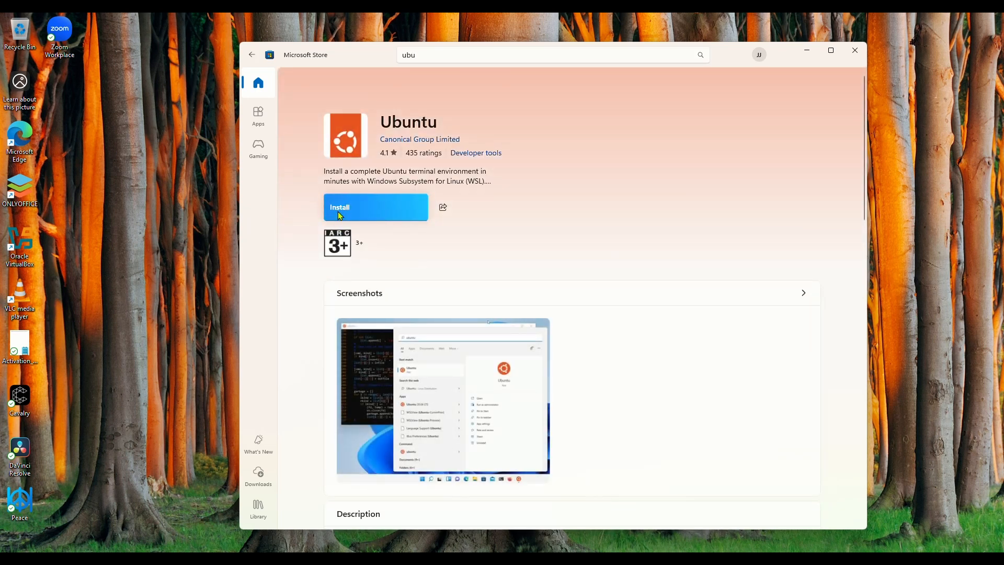
click(340, 216)
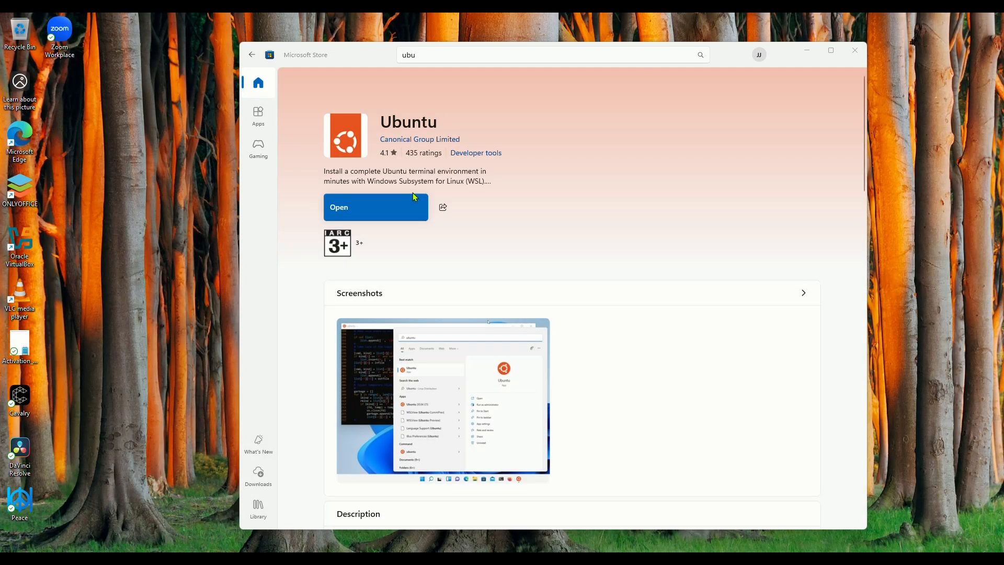
click(855, 50)
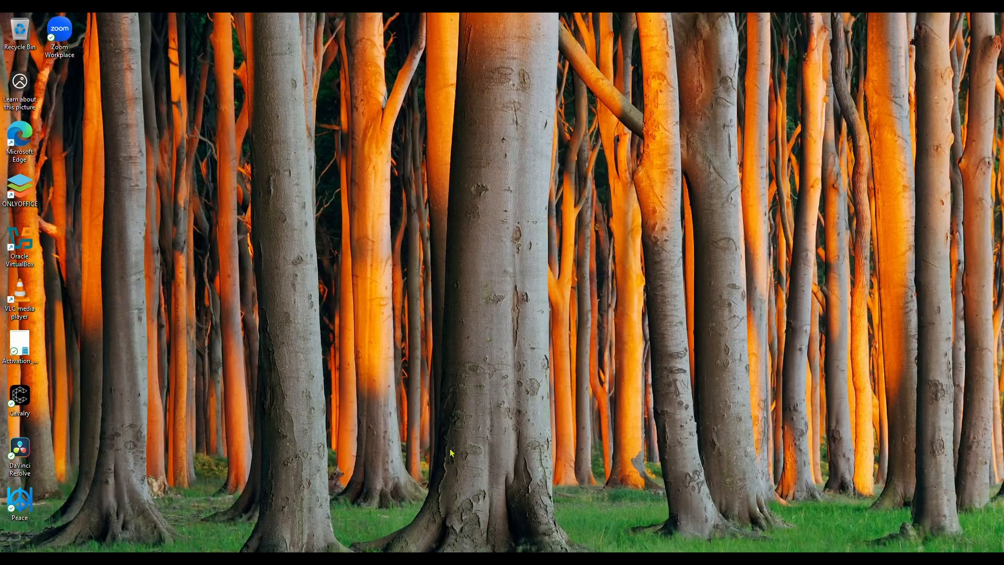
Step: Launch Ubuntu as administrator from the Start menu
key(super)
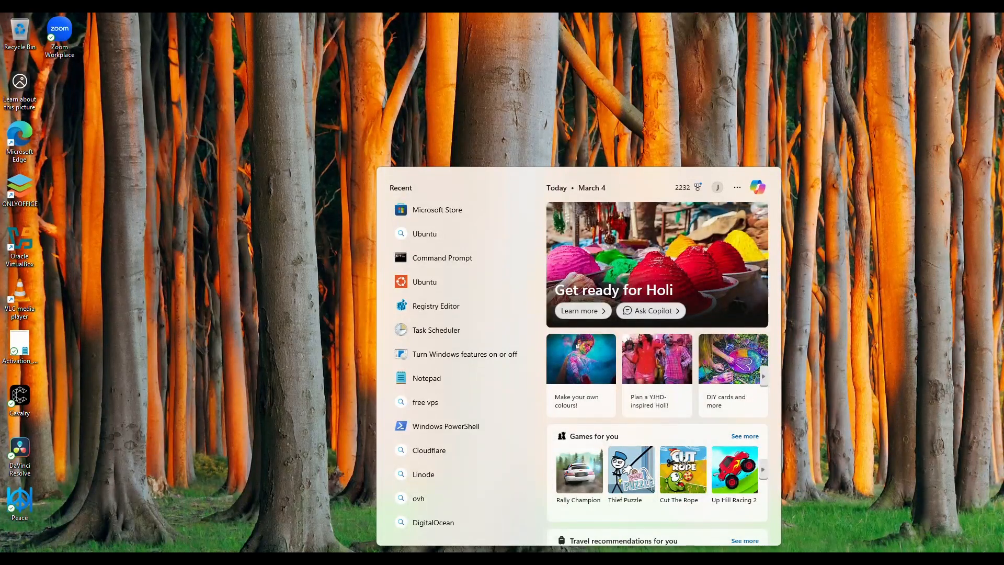
text(ubun)
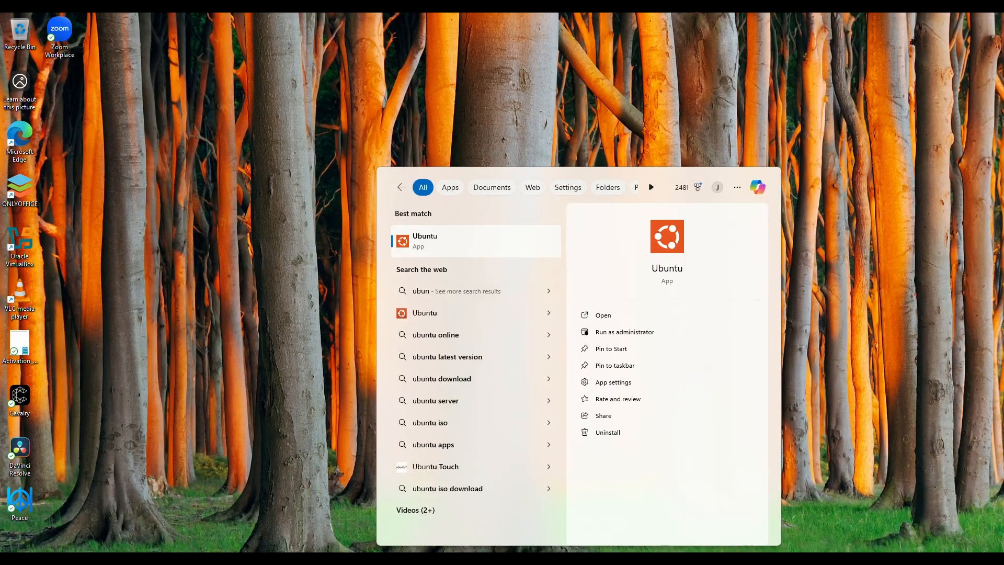
click(630, 332)
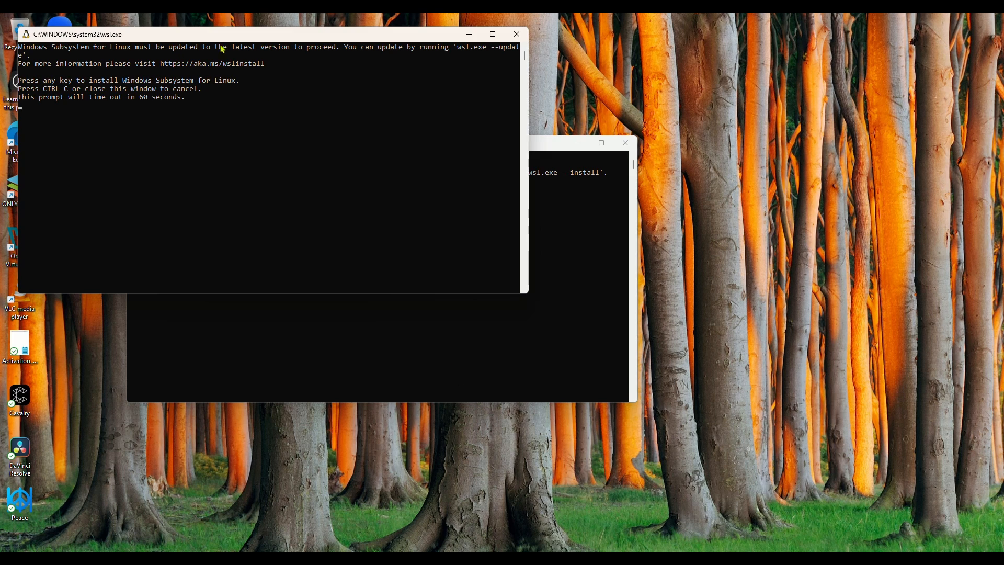
Step: Let wsl.exe install Windows Subsystem for Linux, then view Ubuntu's 0x80370114 error
drag(212, 40, 274, 72)
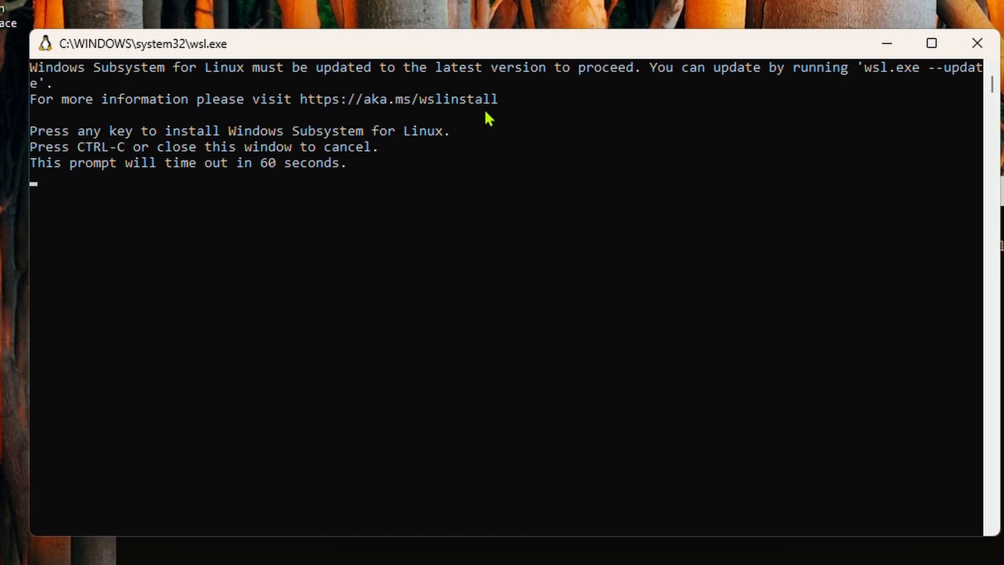
key(Return)
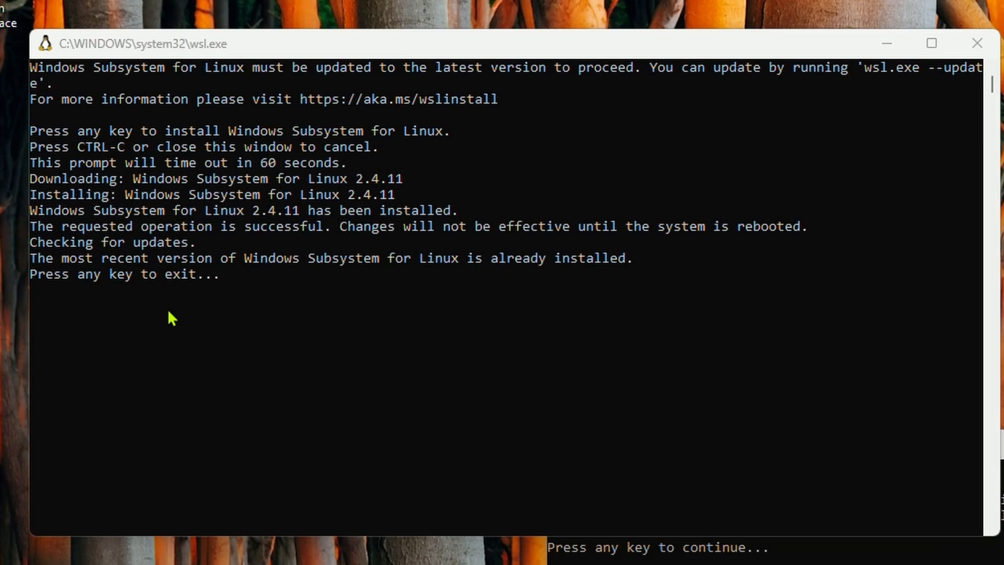
click(168, 311)
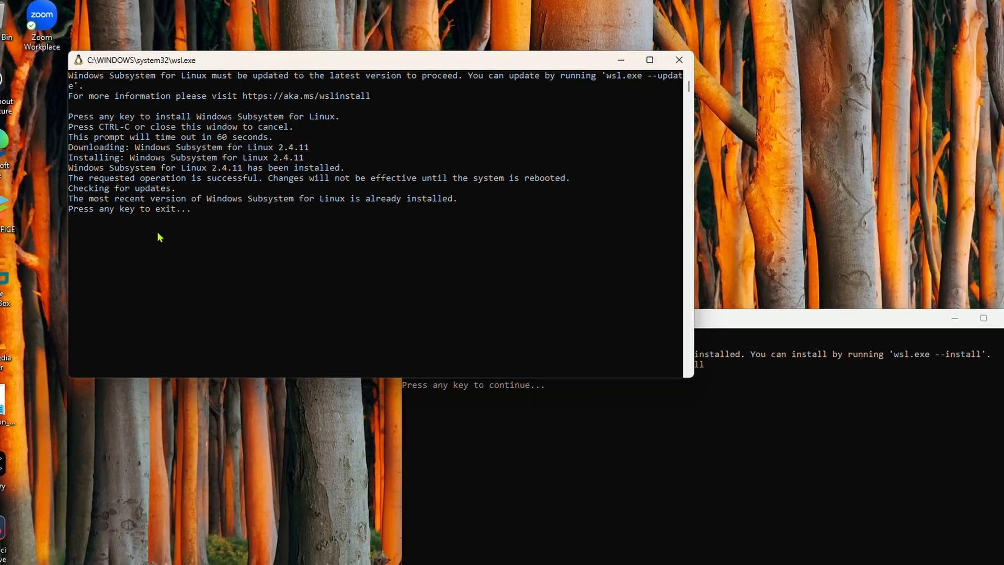
key(Return)
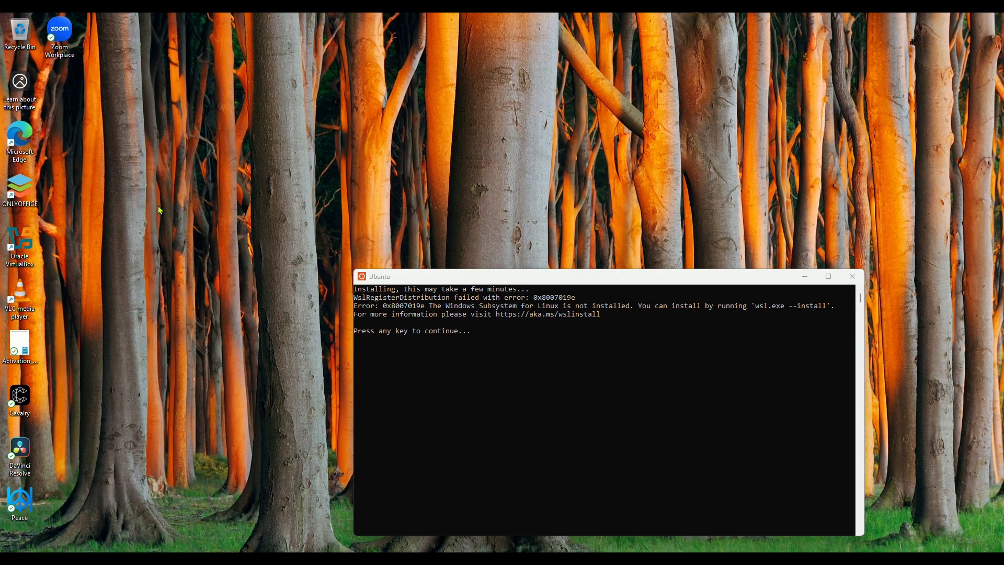
drag(482, 277, 379, 167)
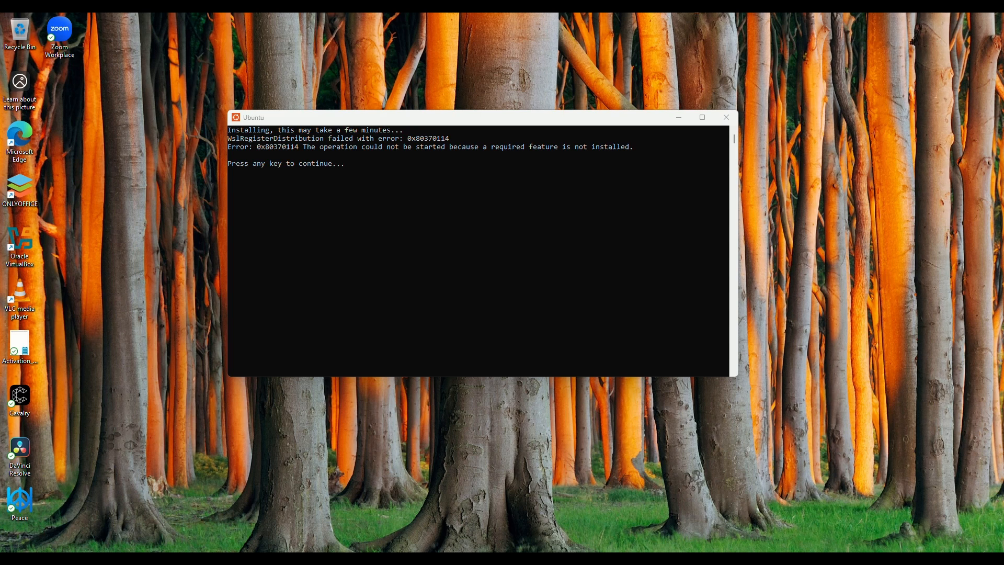
key(super)
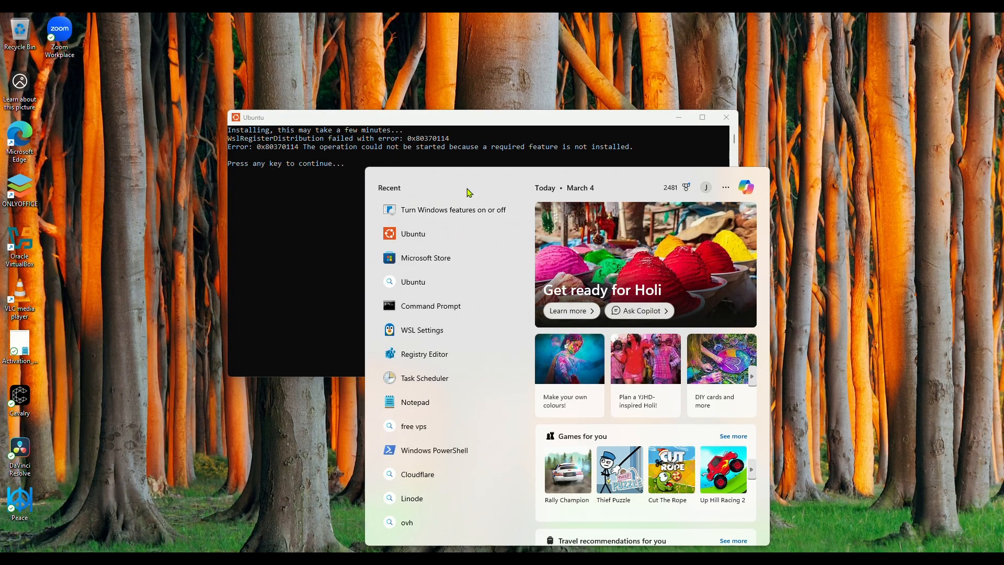
Step: Tick Windows Hypervisor Platform and Hyper-V in Windows Features and apply the changes
click(454, 210)
scroll(544, 306, down, 1)
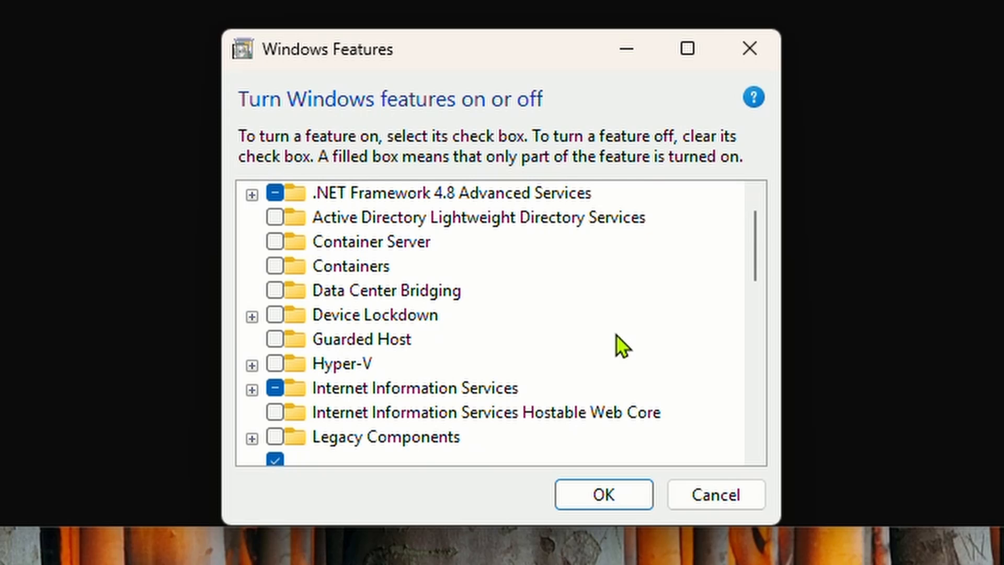
scroll(615, 334, down, 9)
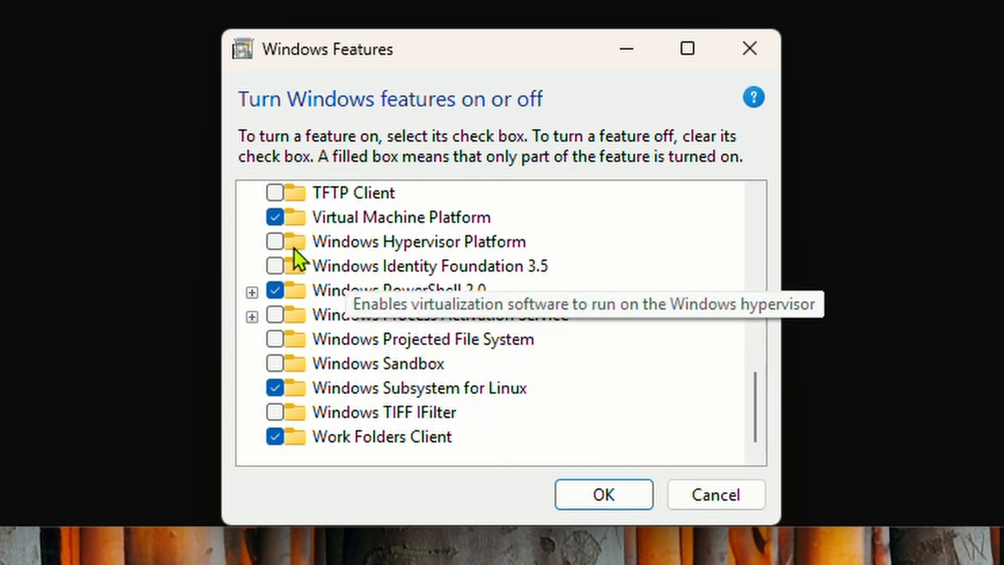
click(274, 242)
scroll(490, 322, up, 1)
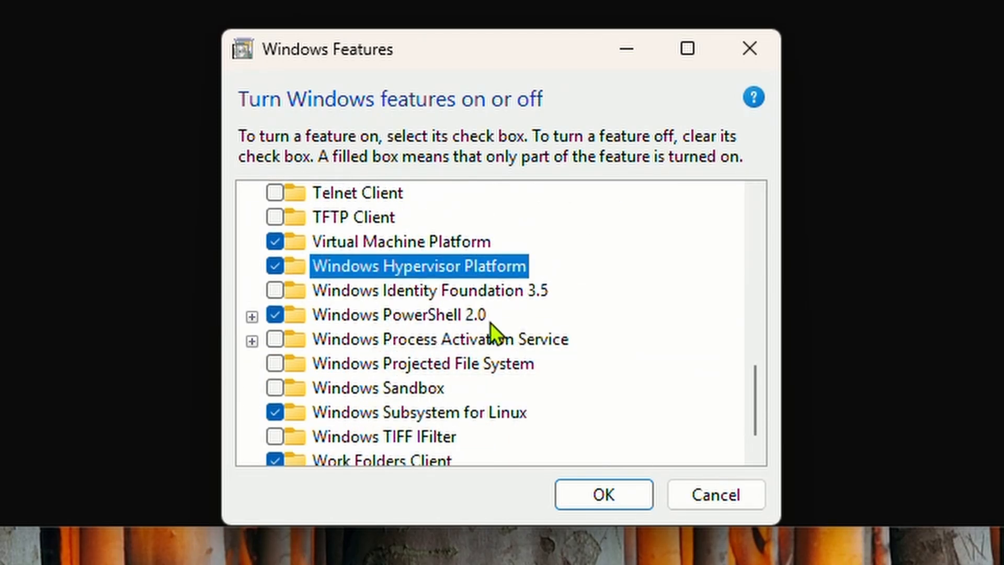
scroll(490, 322, up, 3)
scroll(491, 322, up, 3)
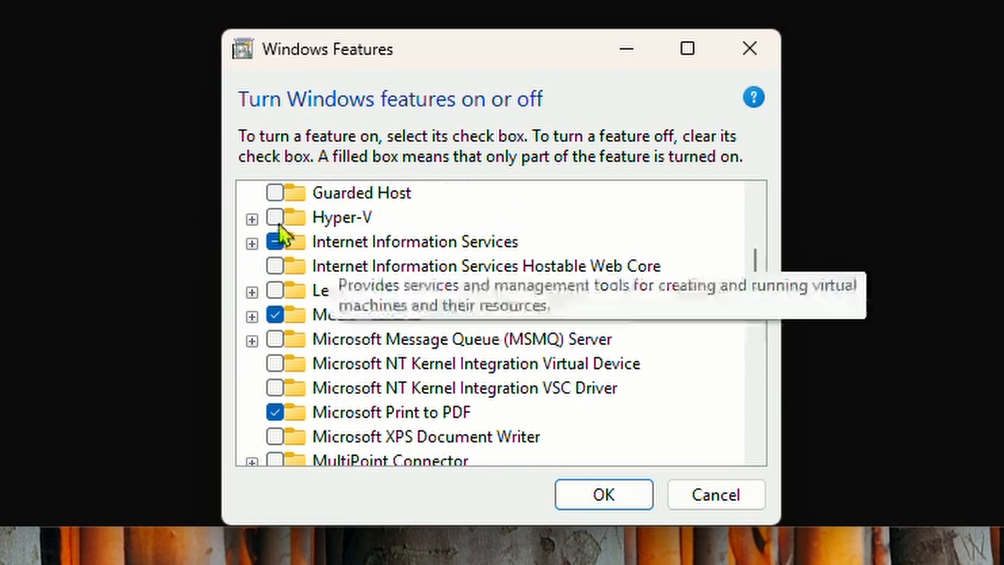
click(276, 220)
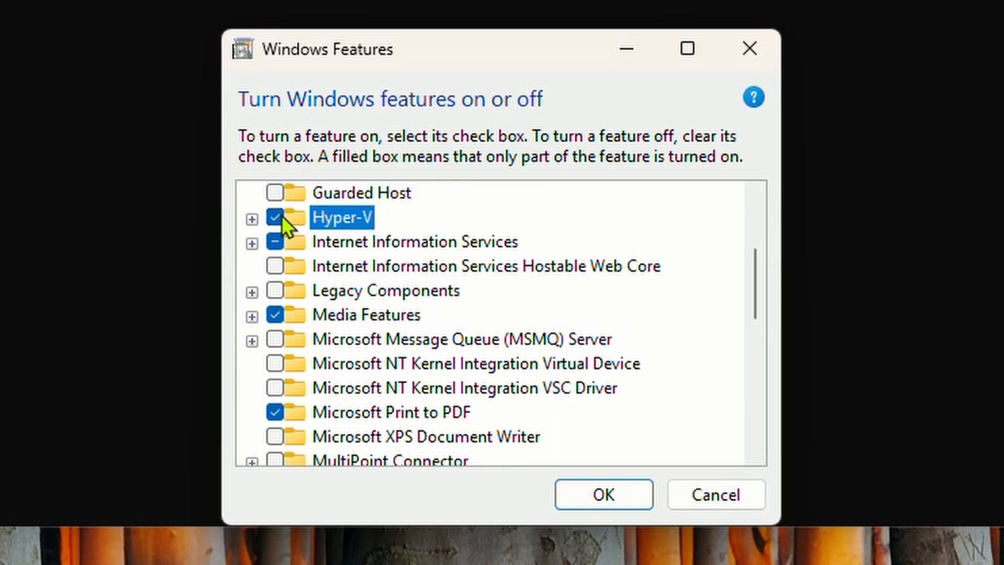
click(603, 494)
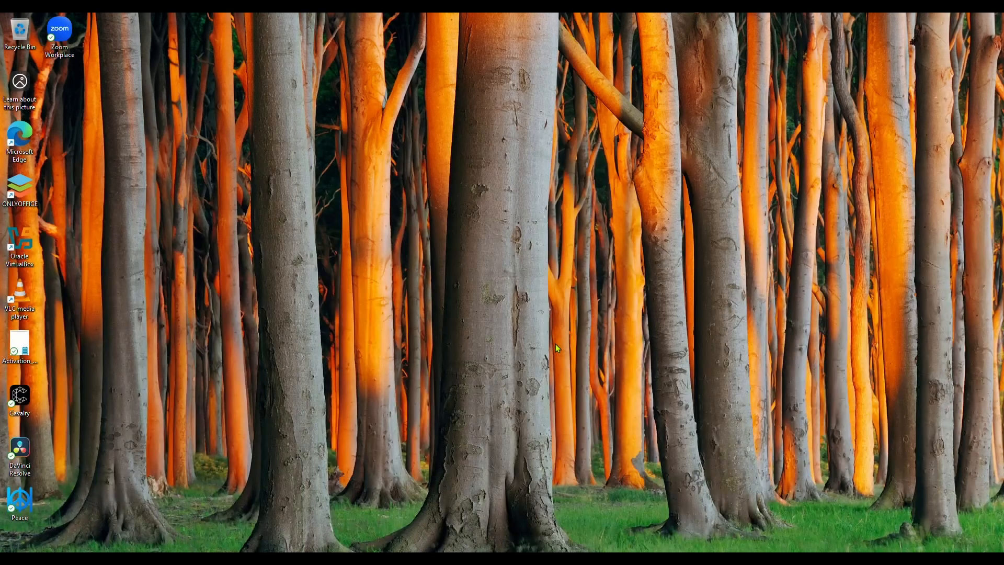
key(super)
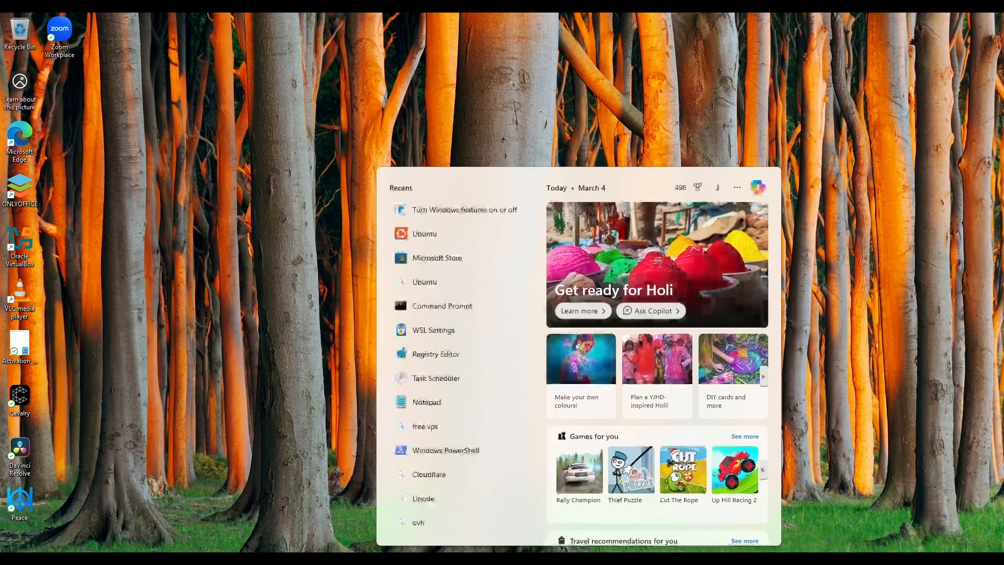
Step: Run Ubuntu as administrator and create the default UNIX username and password
right_click(456, 244)
click(460, 248)
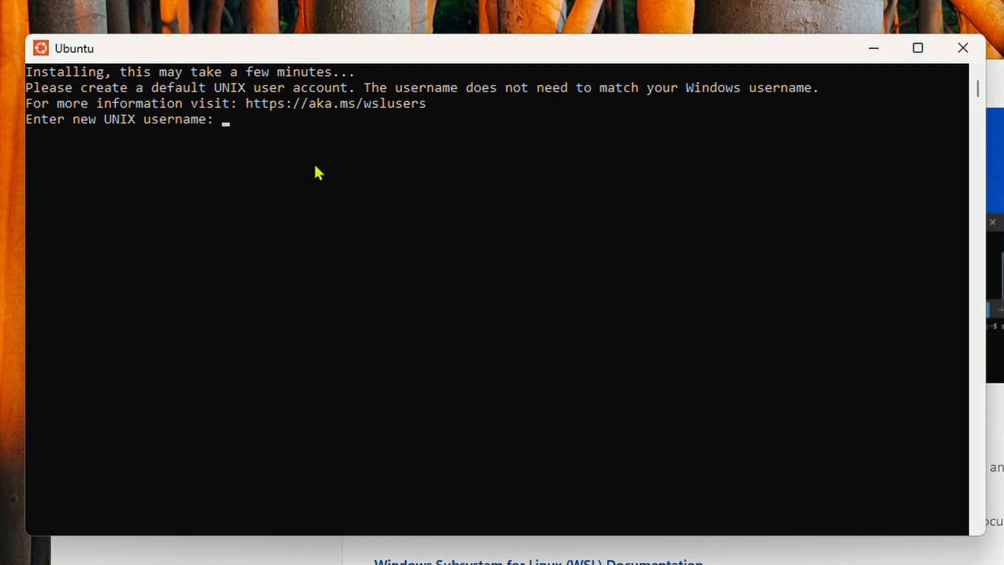
text(futurevolt)
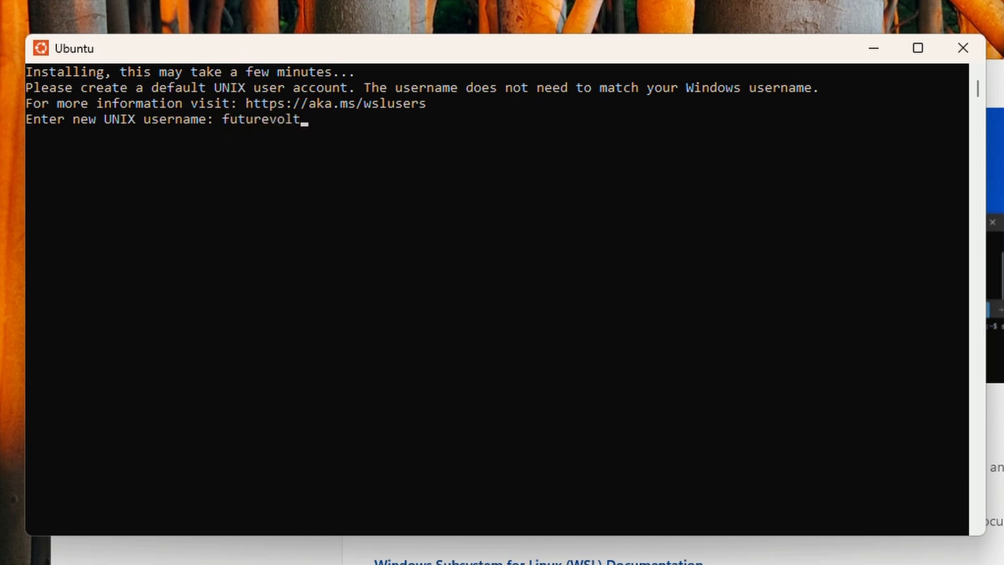
key(Return)
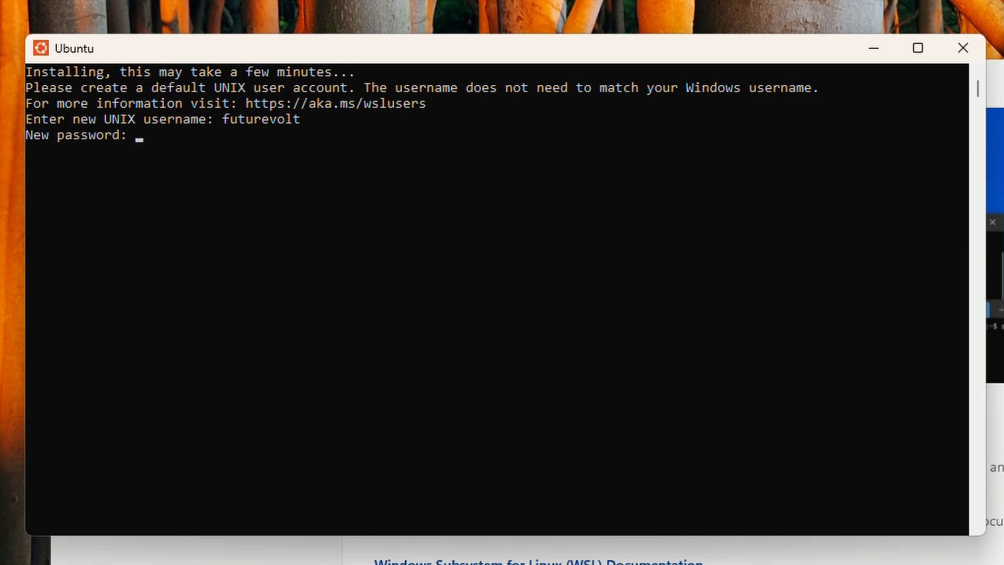
key(Return)
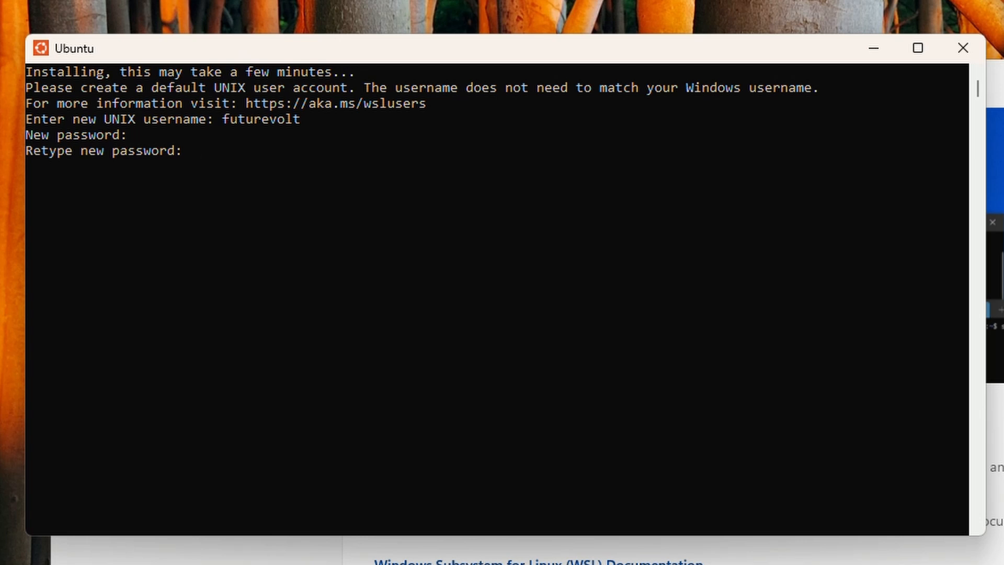
key(Return)
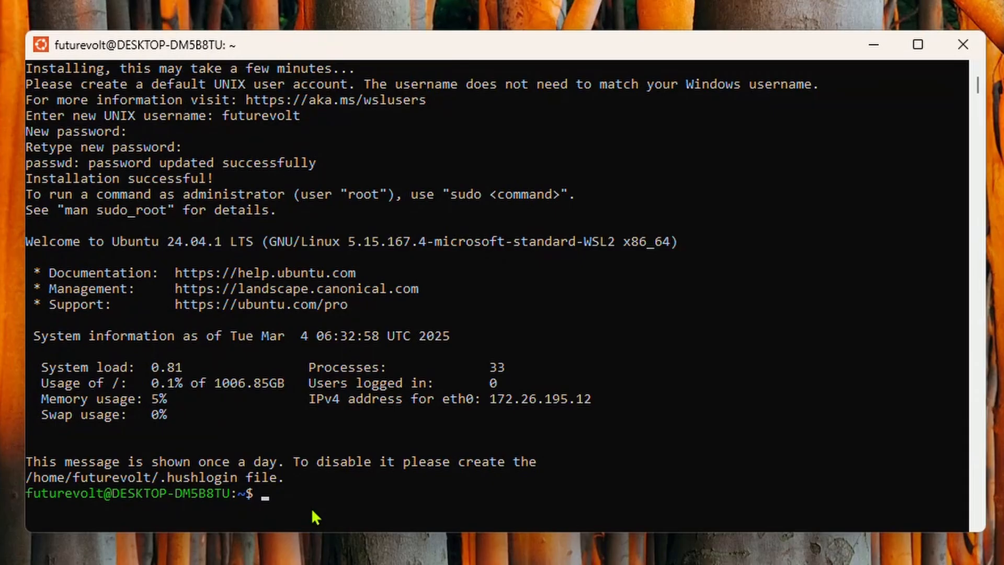
Step: Run sudo apt update, then sudo apt upgrade -y to upgrade the 125 packages
text(sudo apt update)
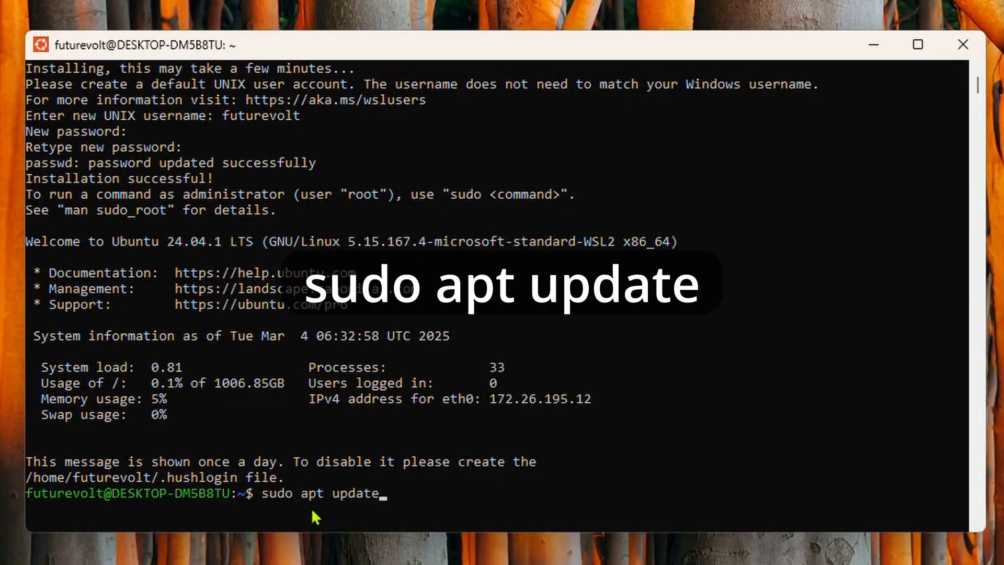
key(Return)
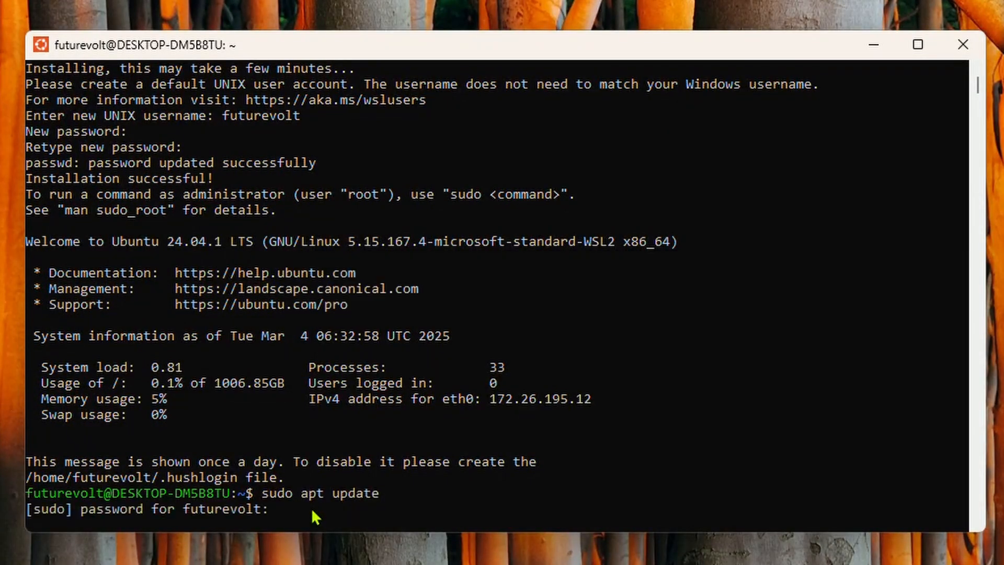
key(Return)
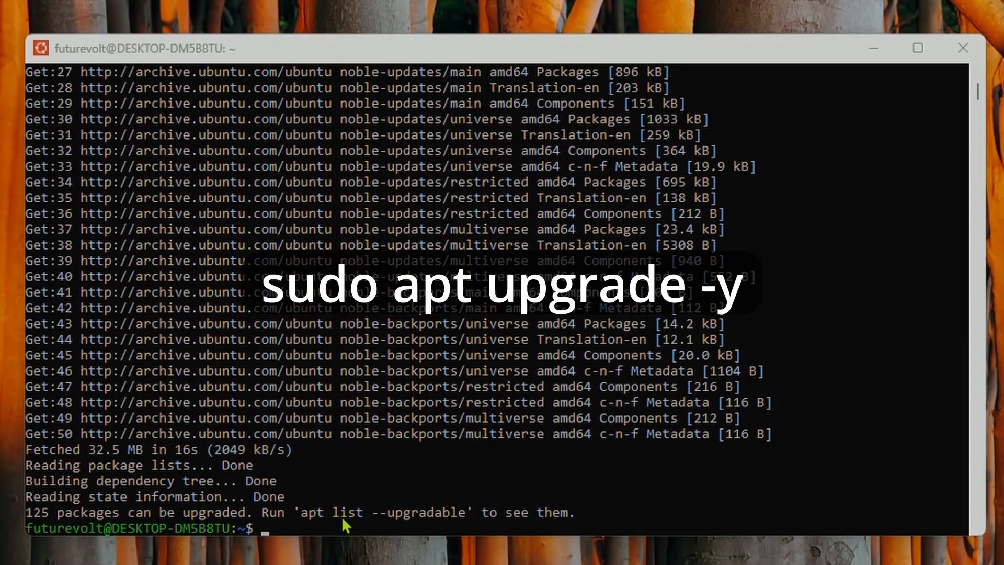
text(sudo apt)
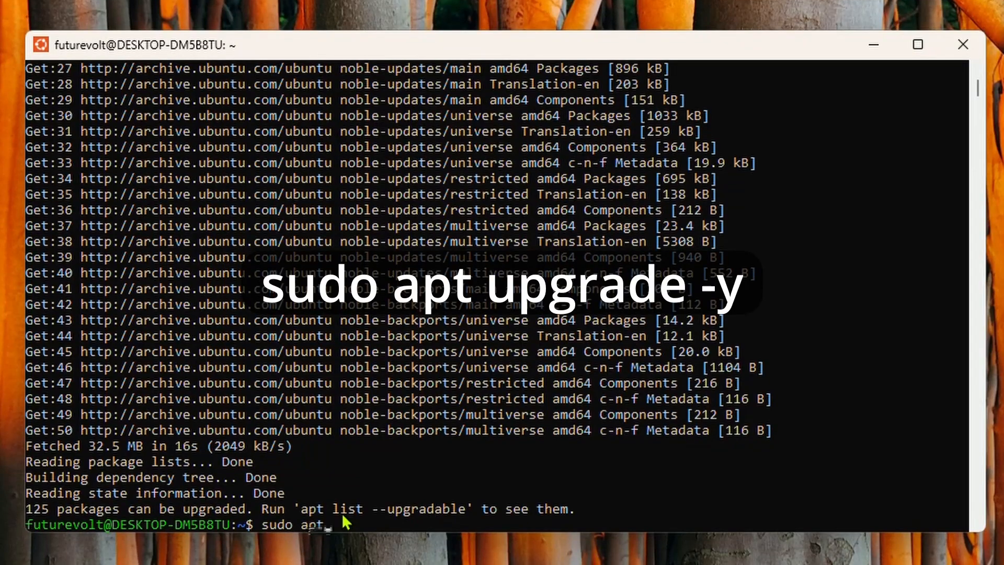
text( upgrade )
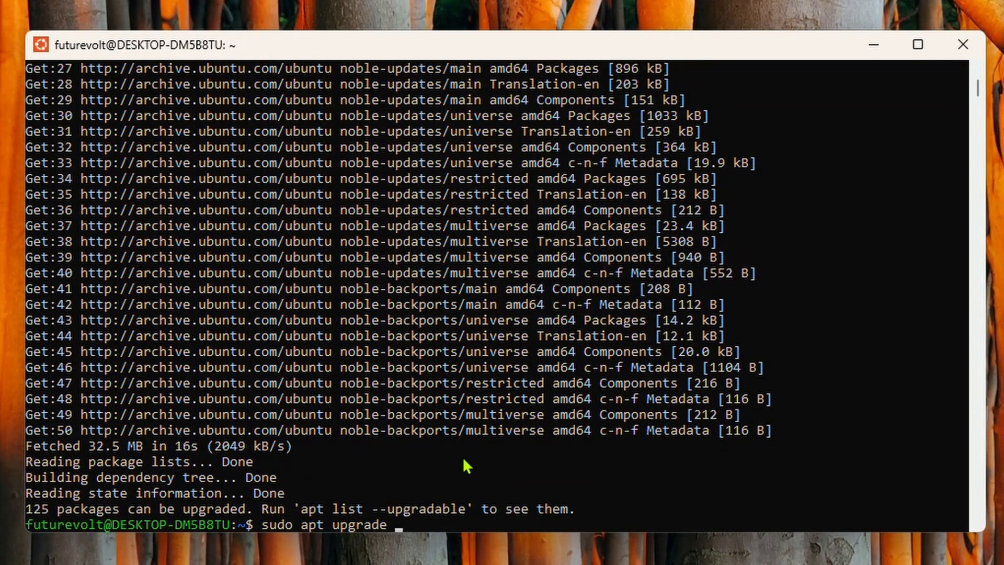
text(-y)
key(Return)
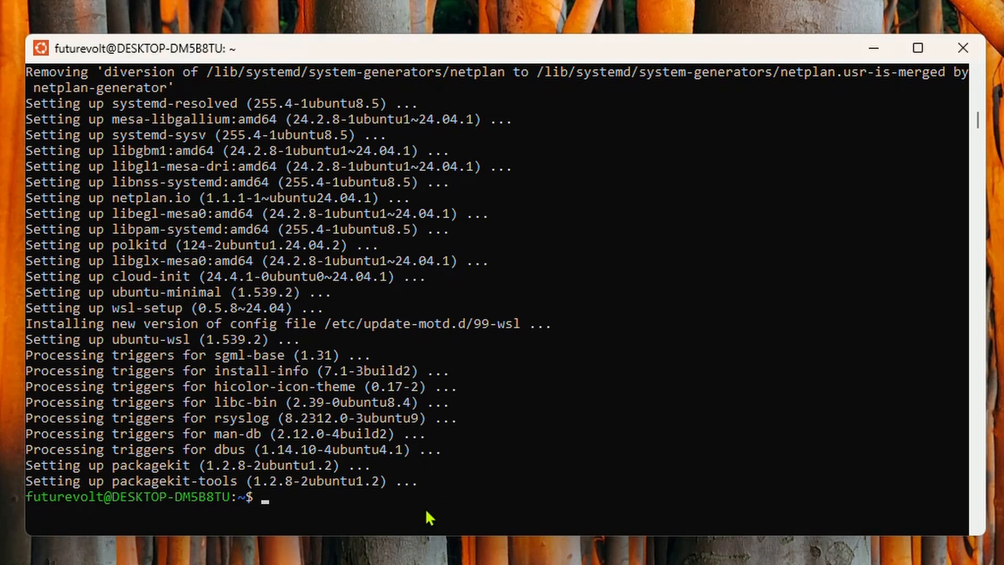
text(curl -fsSL https://get.casaos.io | sudo bash)
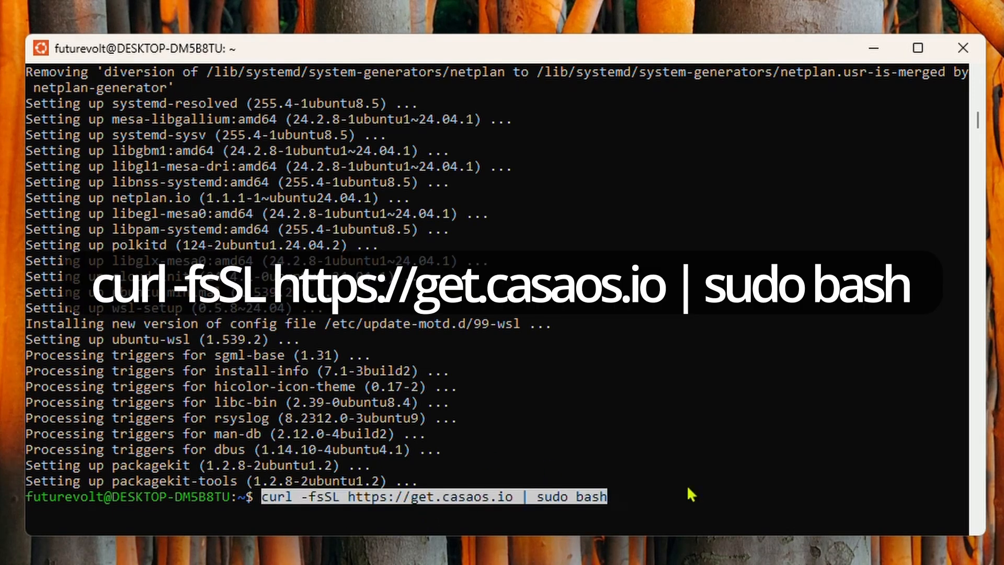
key(Return)
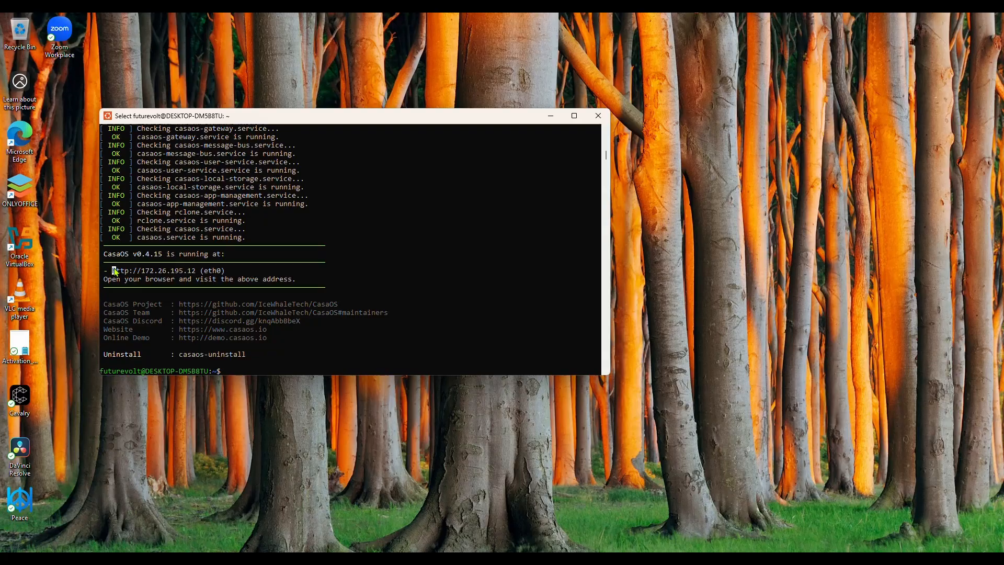
Step: Open the CasaOS address, create the CasaOS account, and dismiss the blog prompt
drag(49, 339, 202, 341)
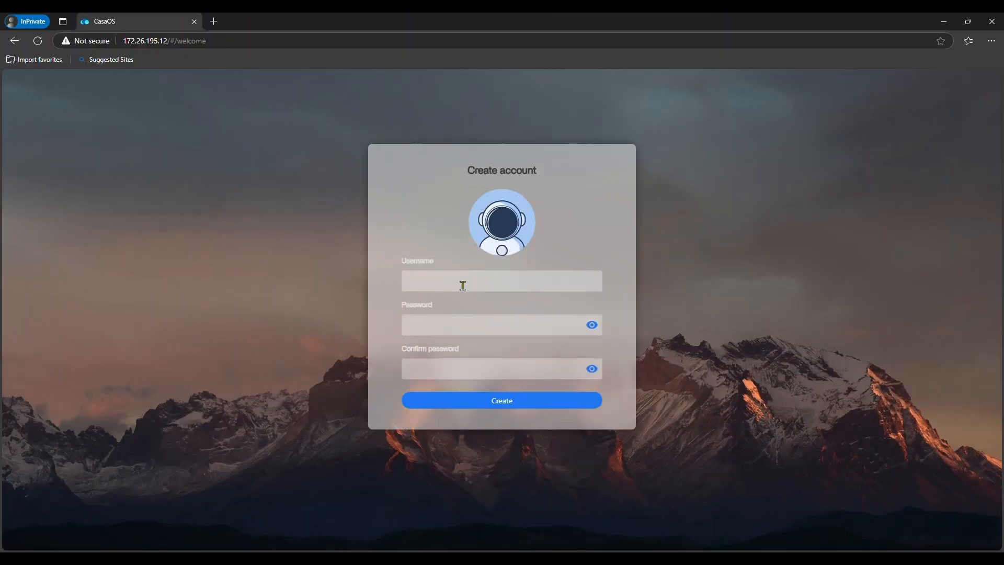
text(mycasaos)
click(509, 406)
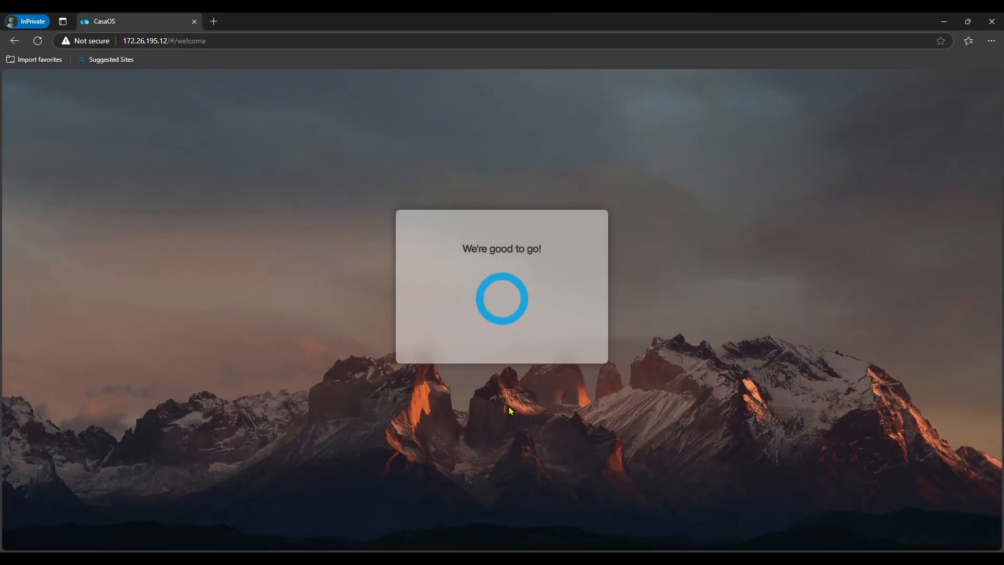
click(534, 351)
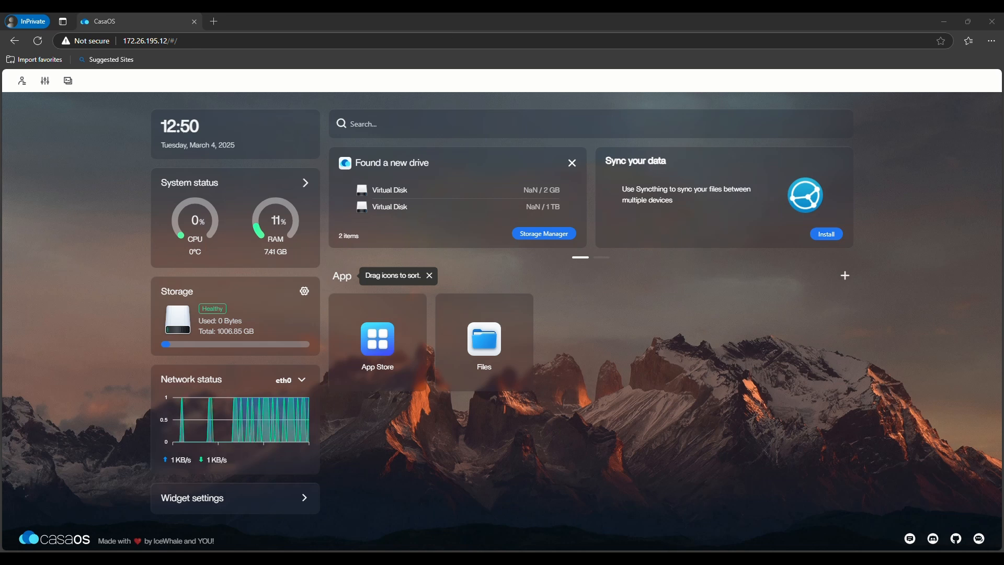
key(alt+Tab)
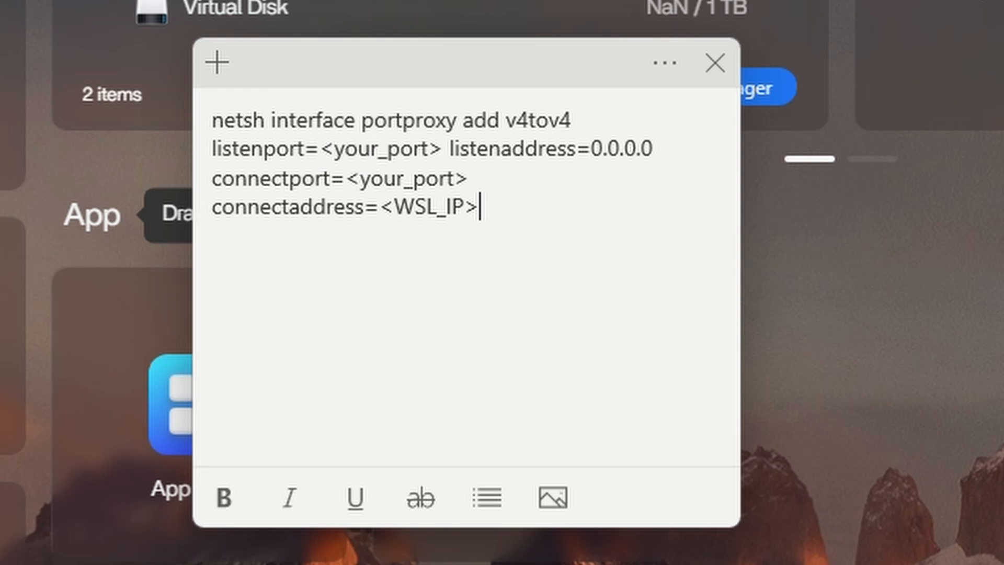
Step: Replace both <your_port> placeholders in the note with 80, CasaOS's web port
click(442, 150)
key(BackSpace)
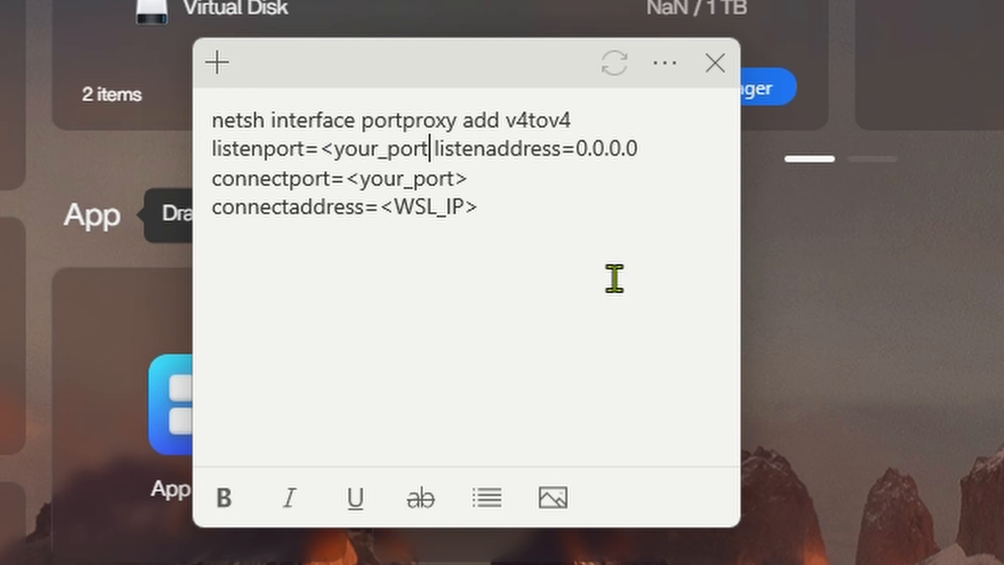
key(BackSpace)
key(BackSpace)
key(BackSpace)
key(BackSpace)
key(BackSpace)
key(BackSpace)
key(BackSpace)
key(BackSpace)
key(BackSpace)
key(BackSpace)
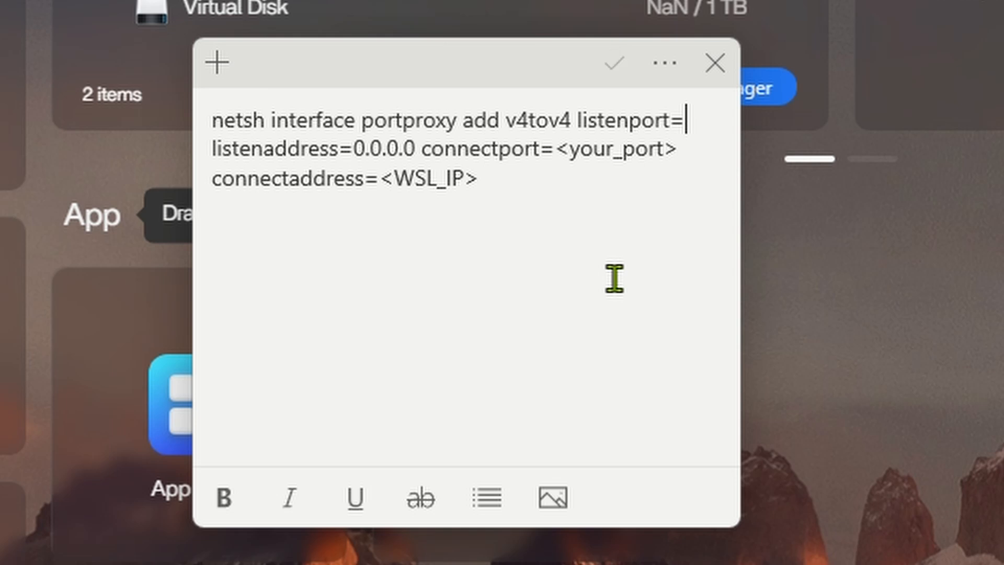
text(80)
click(683, 156)
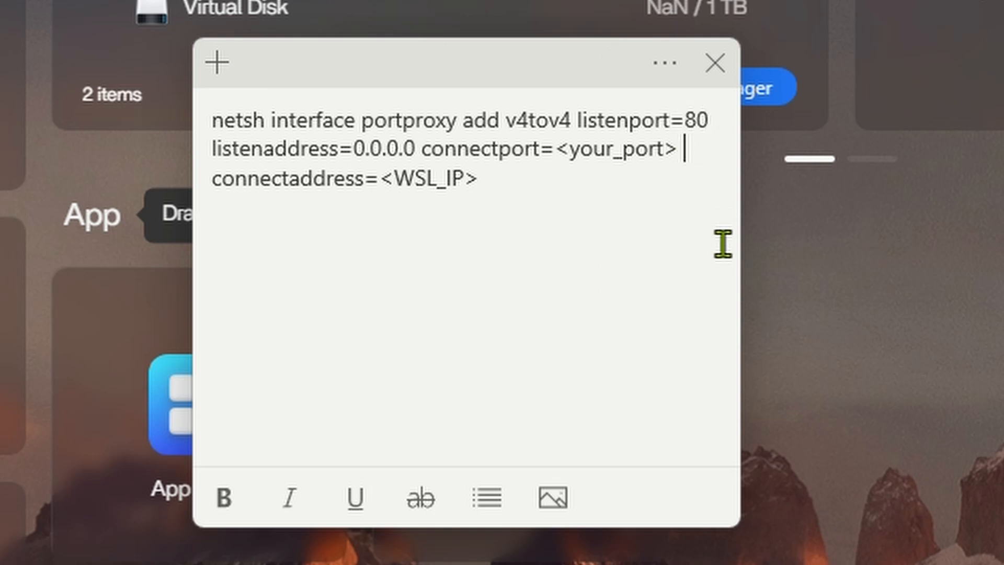
key(BackSpace)
key(BackSpace)
key(BackSpace)
key(BackSpace)
key(BackSpace)
key(BackSpace)
key(BackSpace)
key(BackSpace)
key(BackSpace)
key(BackSpace)
key(BackSpace)
key(BackSpace)
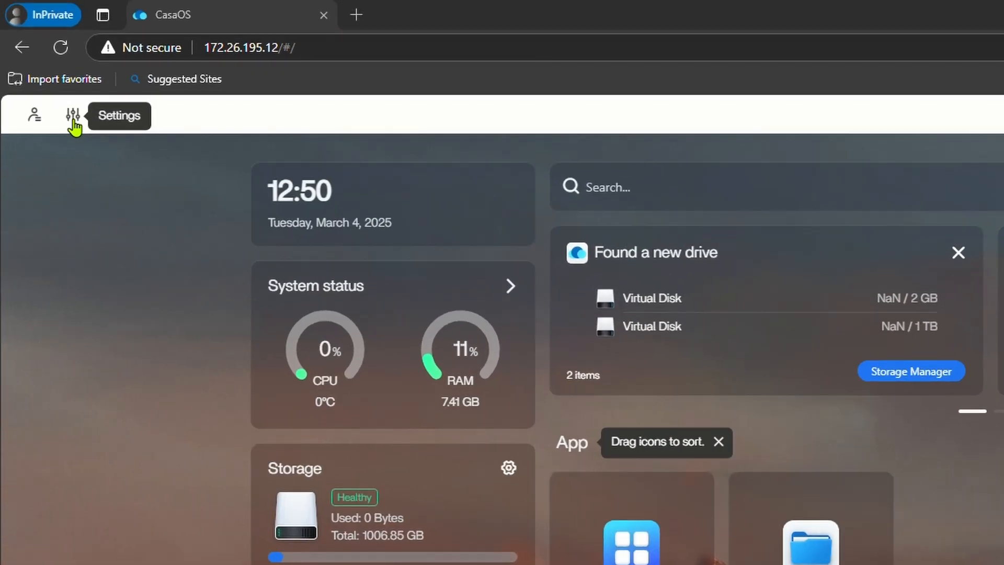
click(76, 98)
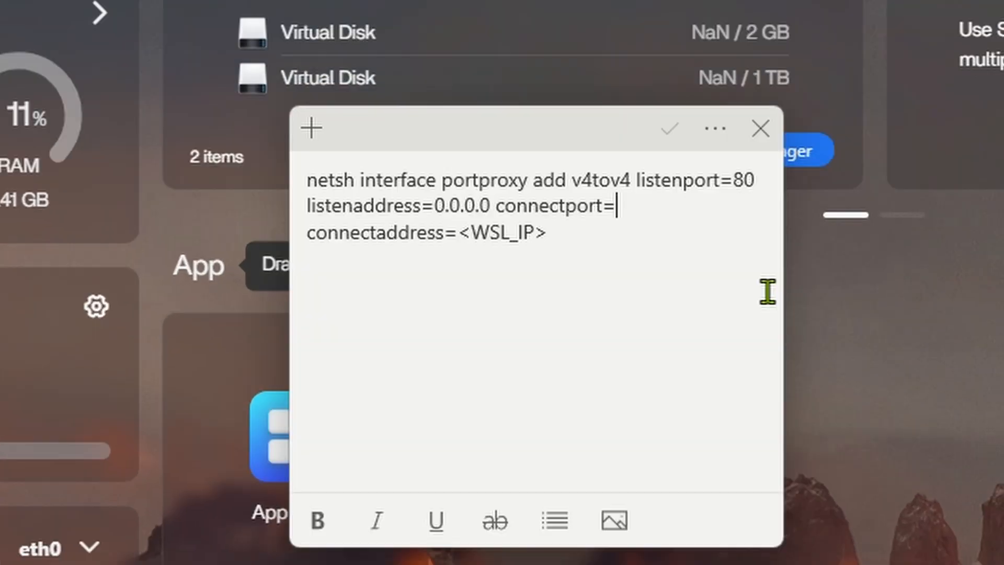
text(80)
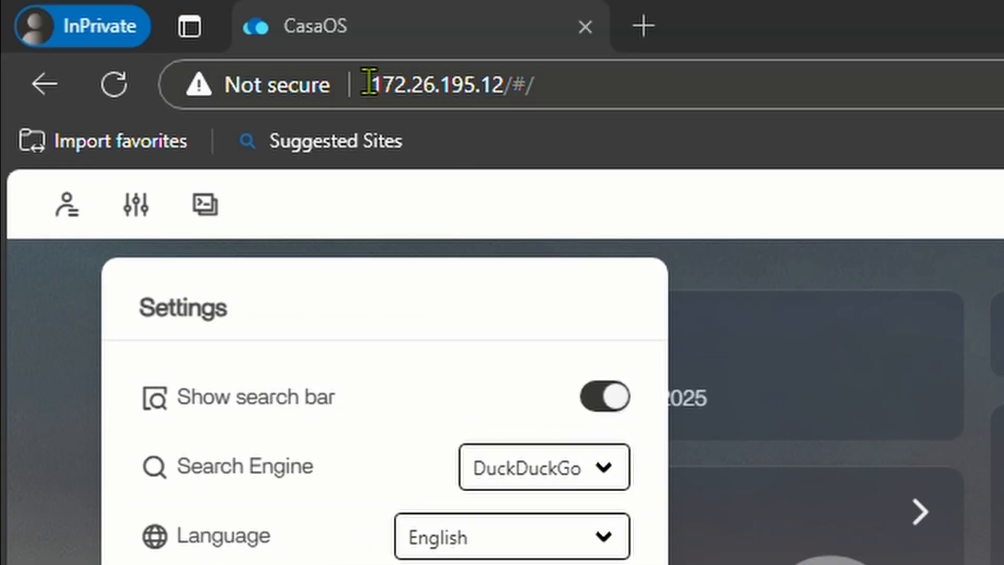
Step: Paste the IP 172.26.195.12 over <WSL_IP> and select the finished netsh command
drag(369, 83, 500, 85)
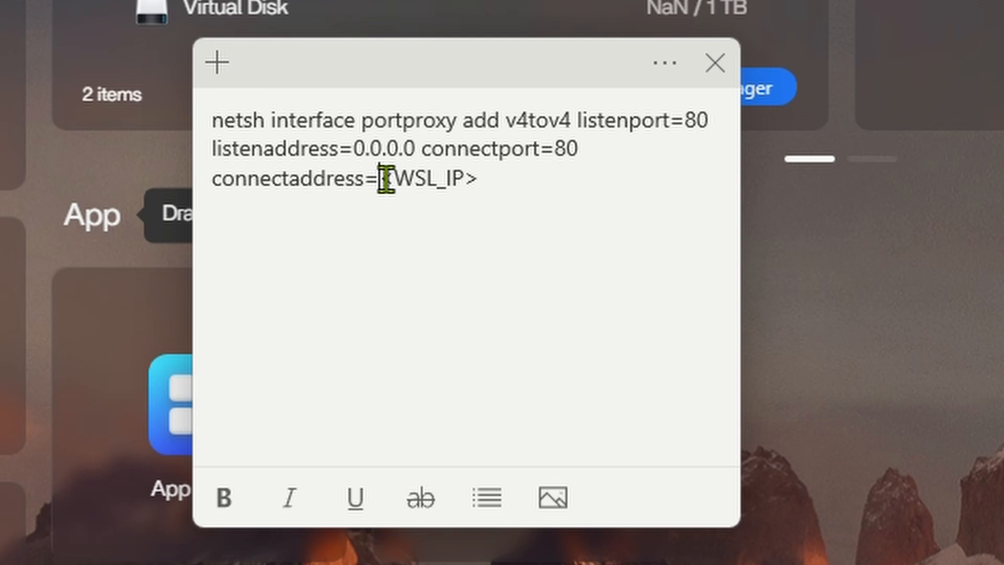
drag(386, 179, 518, 186)
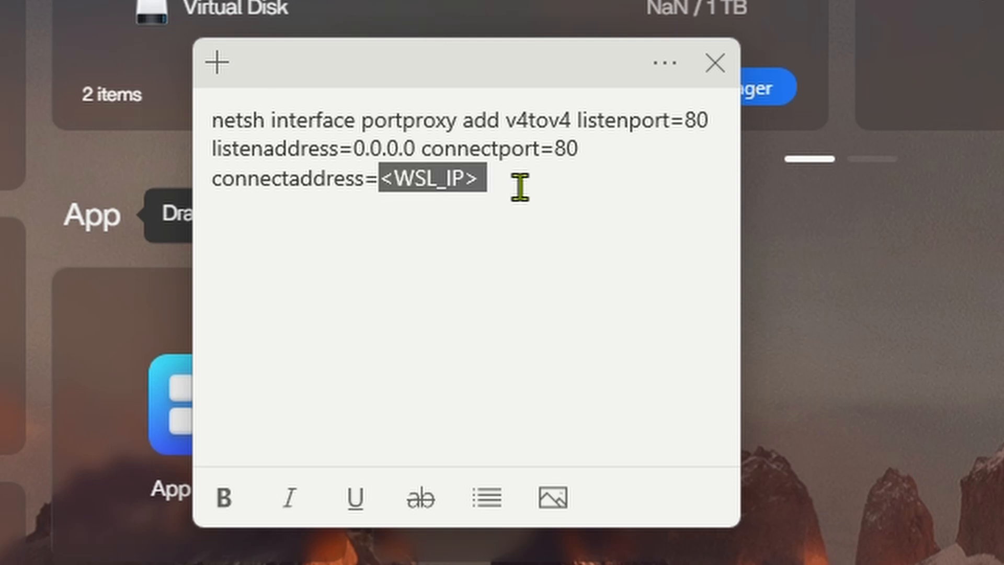
text(172.26.195.12)
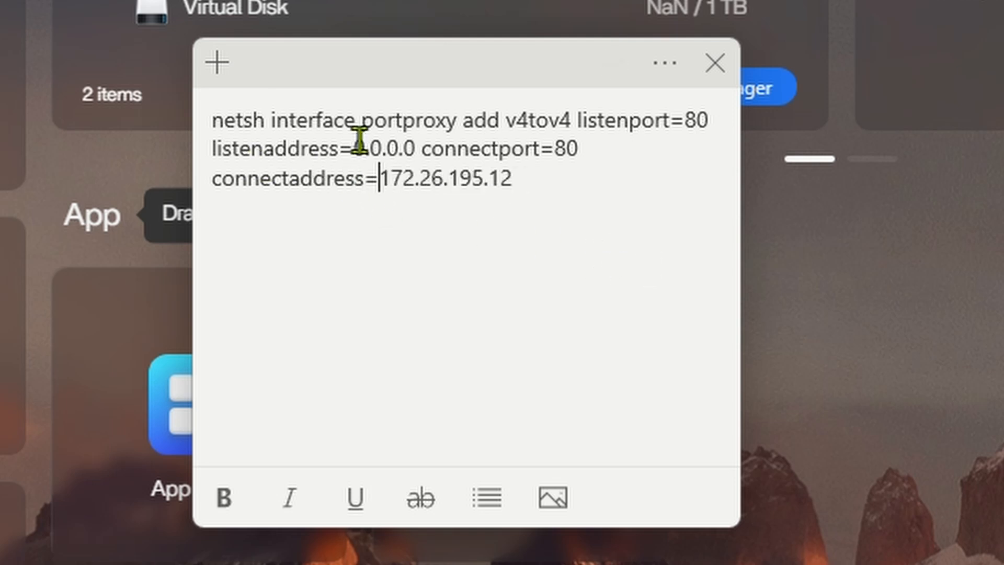
drag(417, 149, 357, 150)
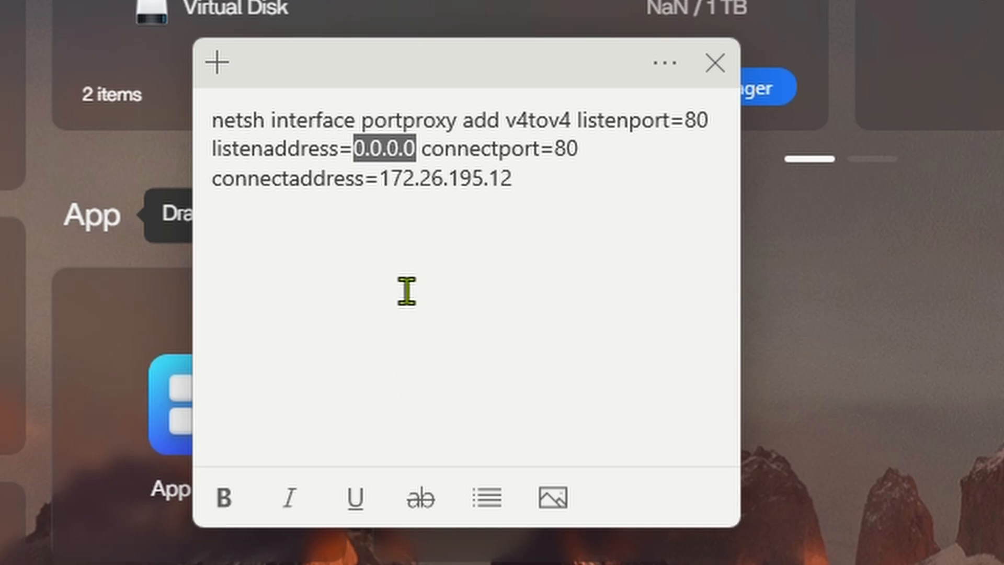
drag(516, 196, 218, 123)
key(ctrl+c)
key(super)
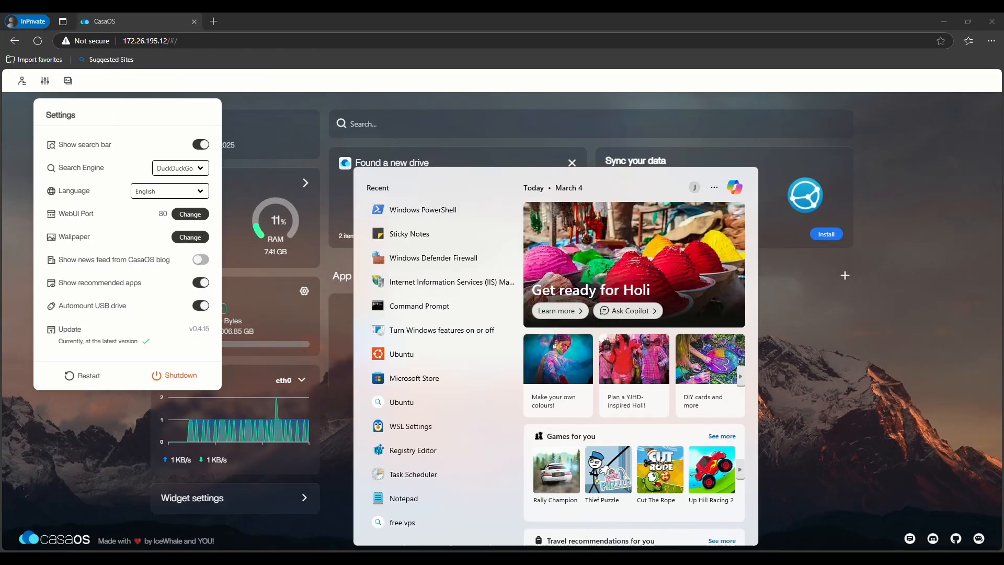
Step: In an administrator Command Prompt, run the netsh rule forwarding port 80 to 172.26.195.12
text(cmd)
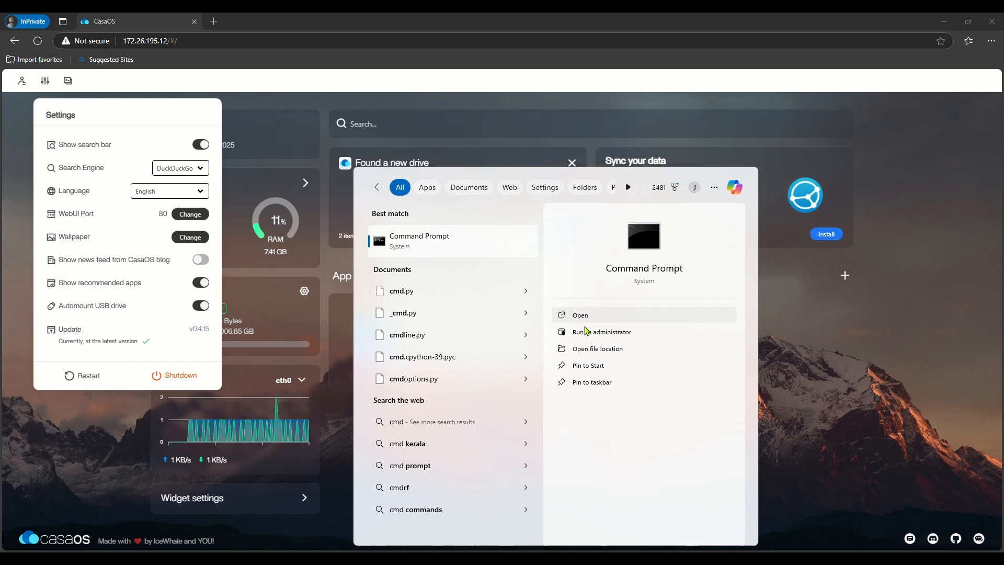
click(587, 331)
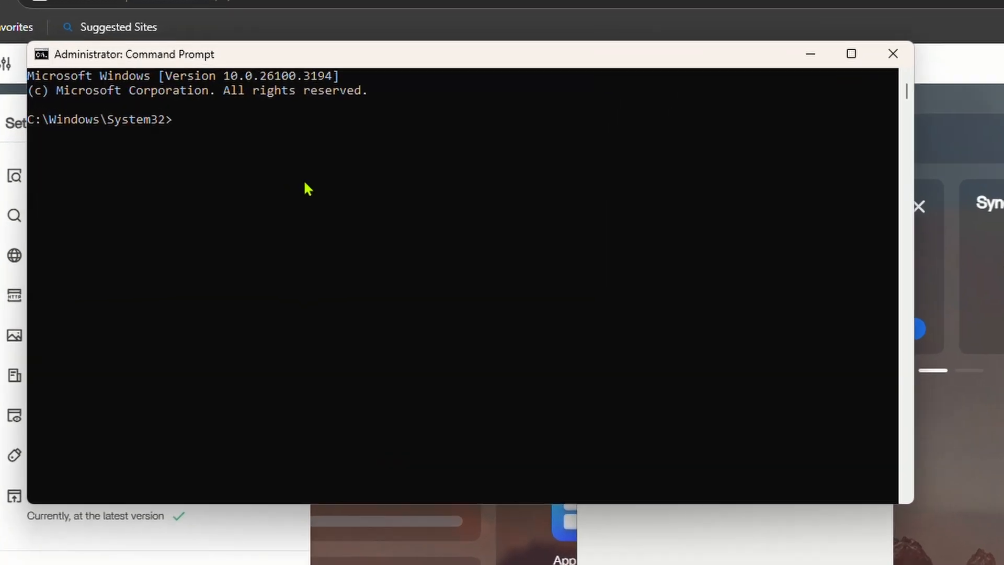
key(ctrl+v)
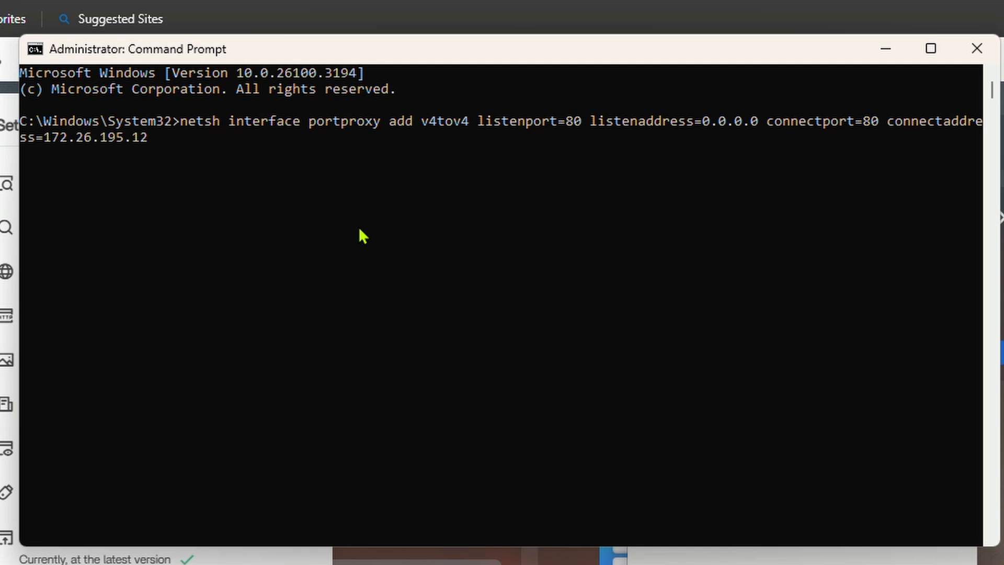
key(Return)
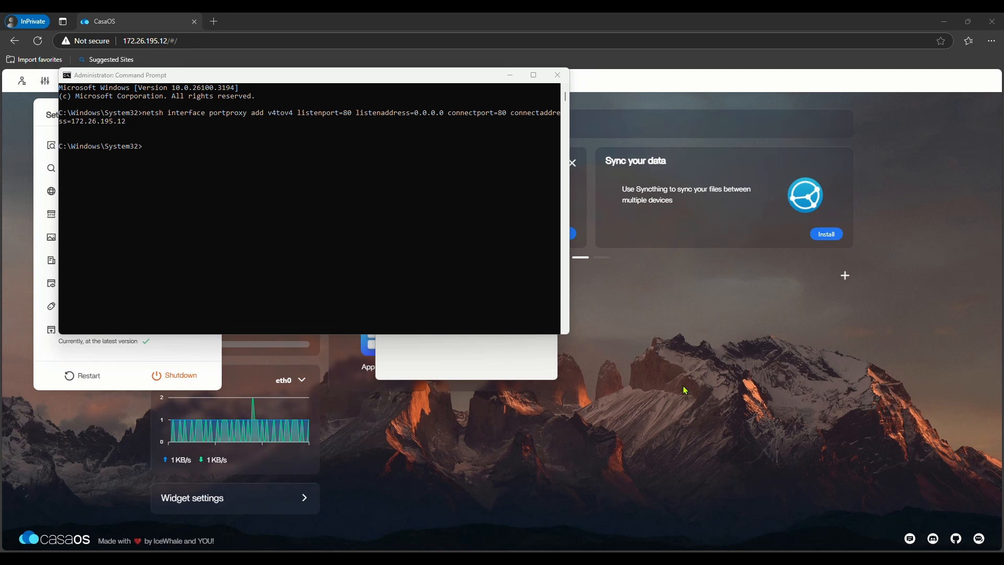
click(685, 327)
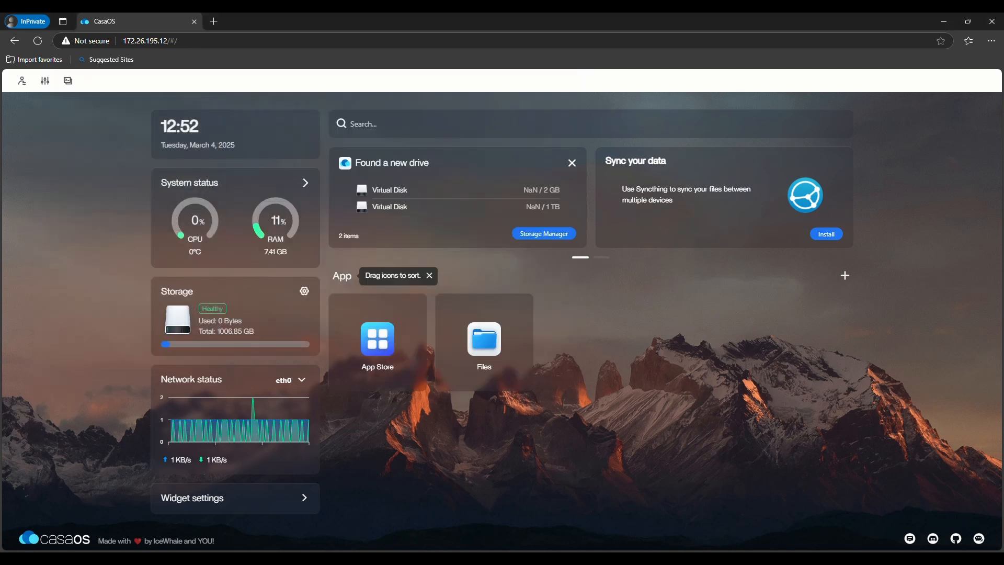
Step: Open Windows Defender Firewall's advanced settings and show the Inbound Rules list
key(super)
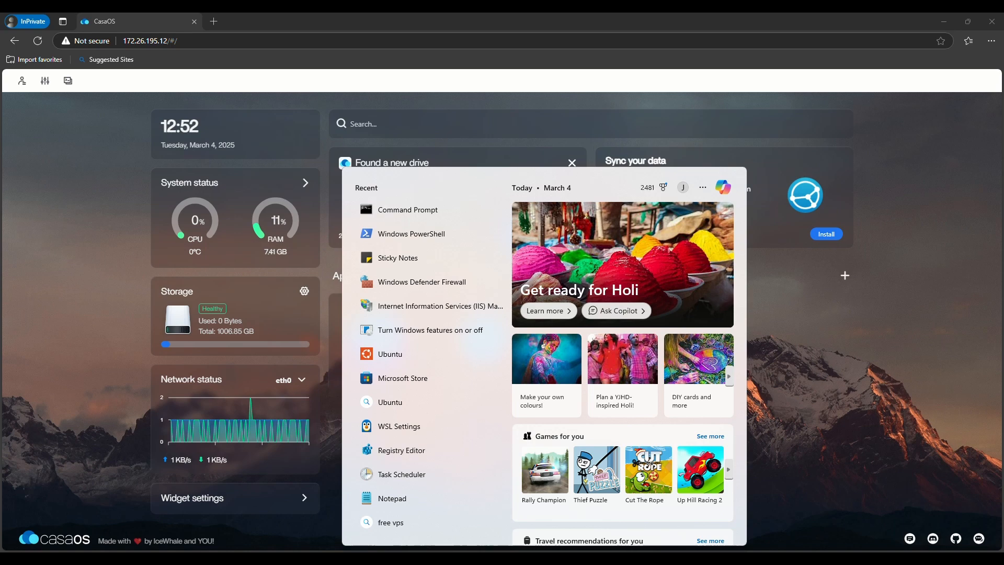
text(firew)
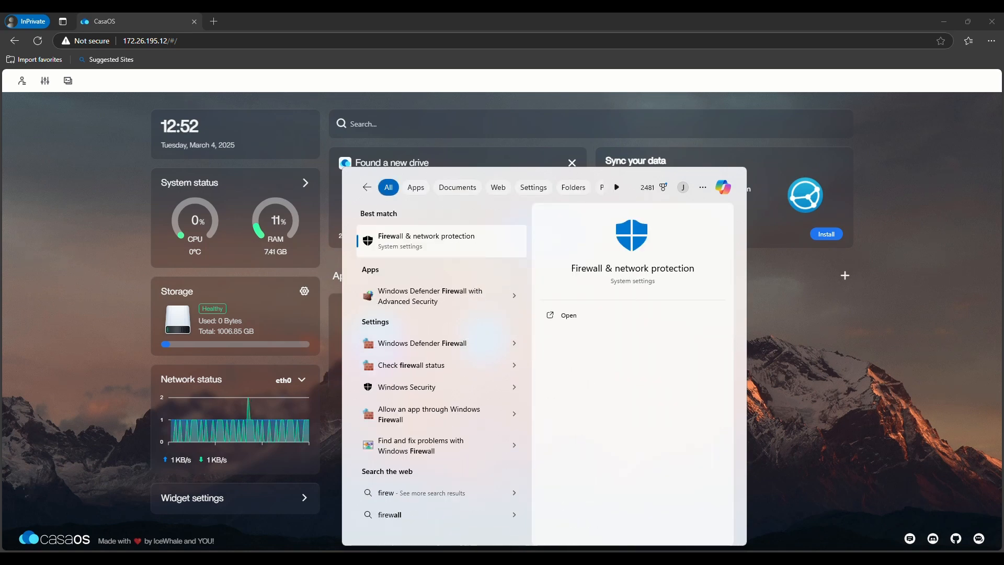
click(422, 343)
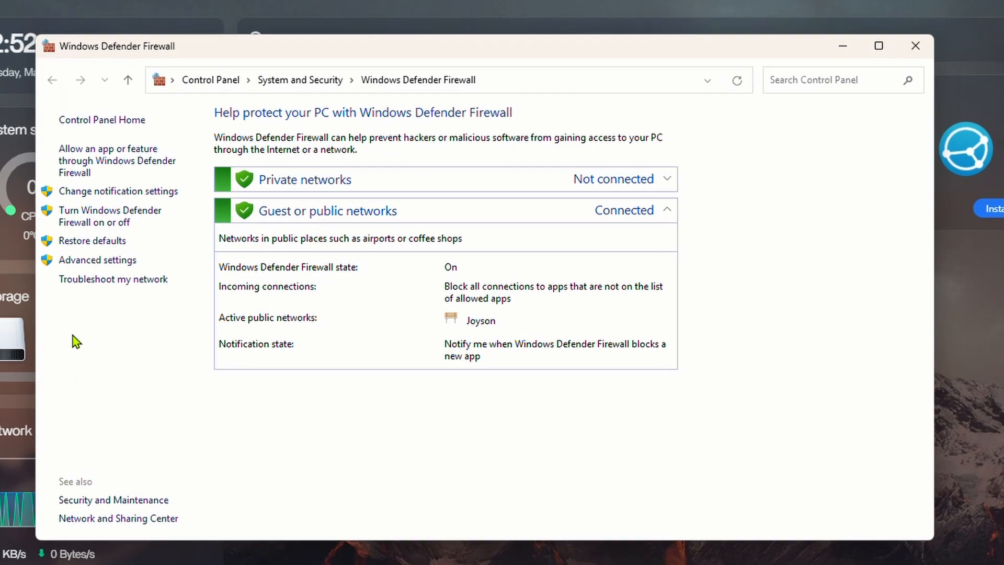
click(106, 261)
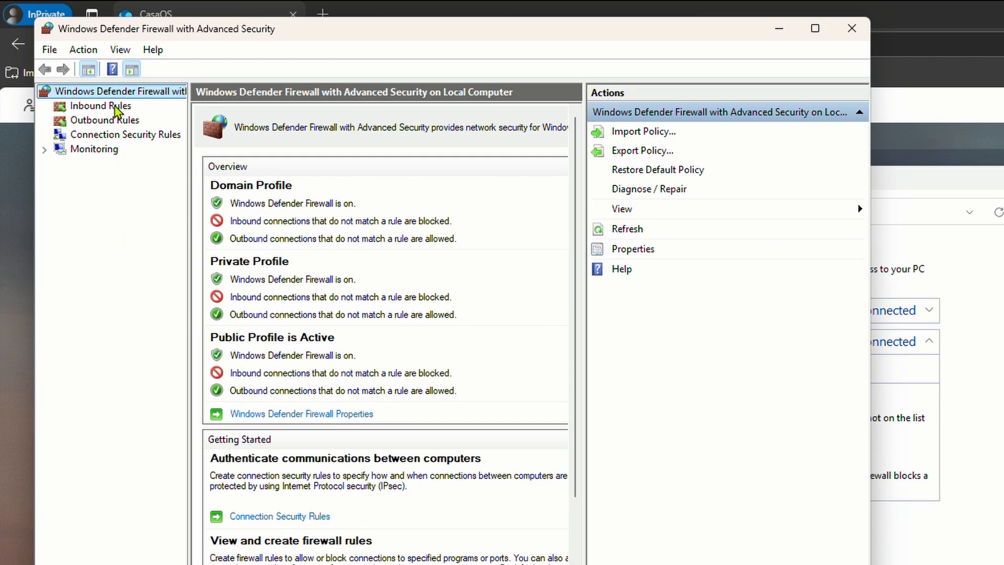
click(116, 107)
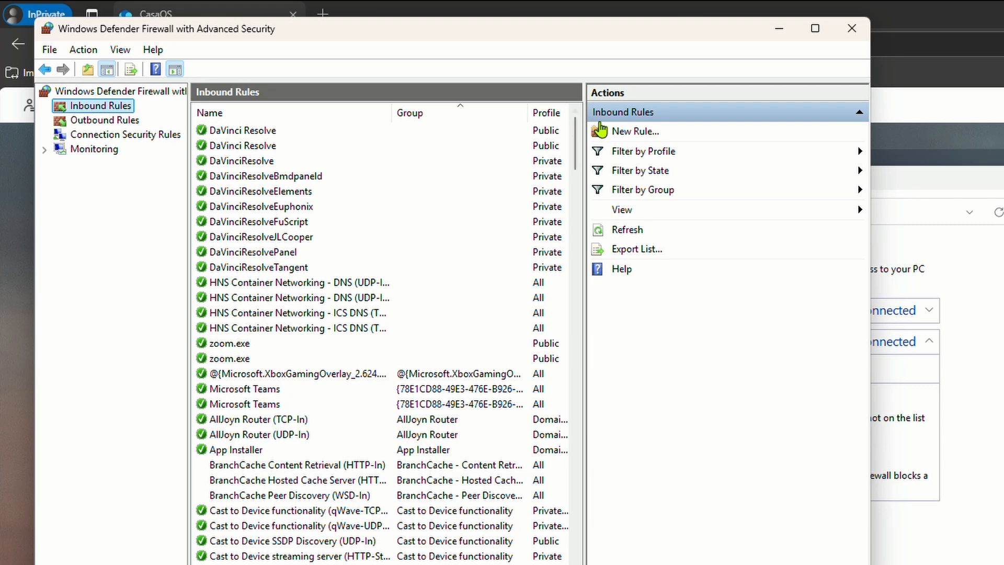
Step: Create inbound rule 'WSL Port80' allowing TCP port 80 on all profiles
click(637, 133)
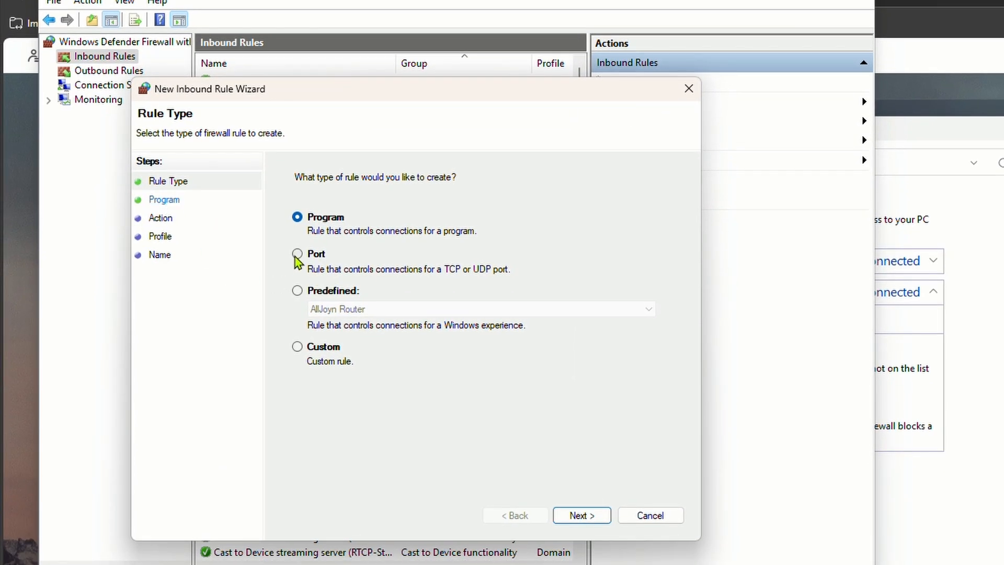
click(297, 256)
click(579, 514)
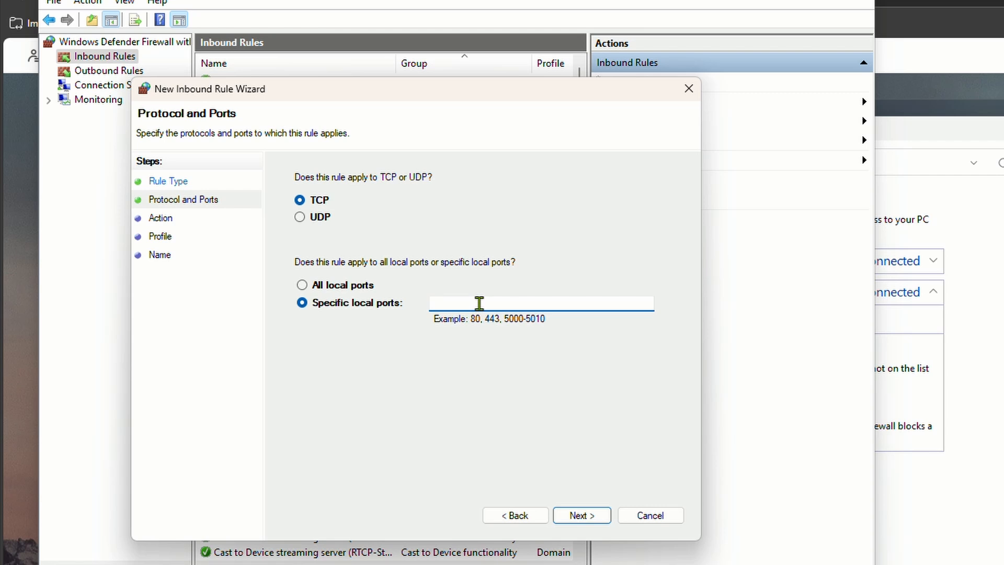
text(80)
click(579, 524)
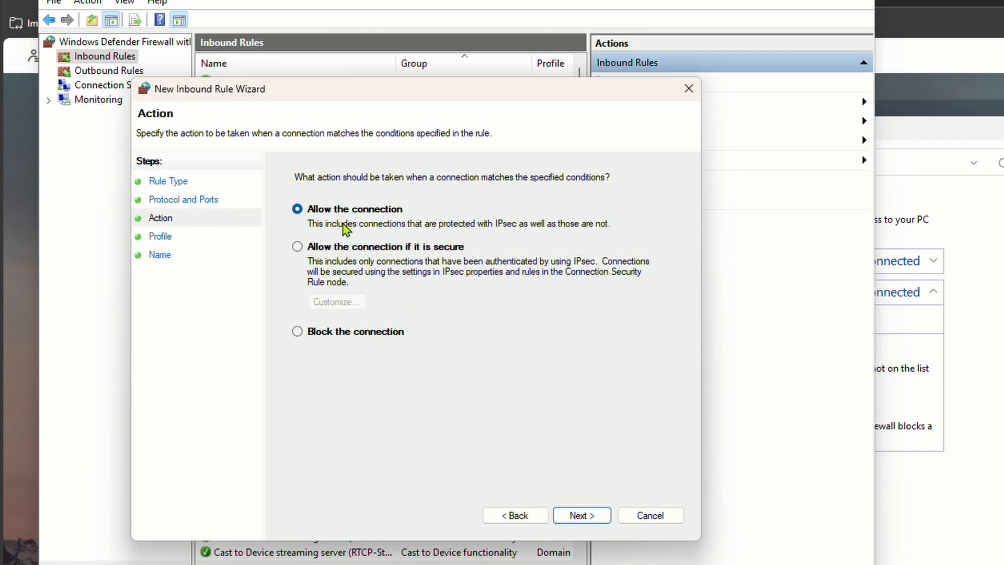
click(593, 519)
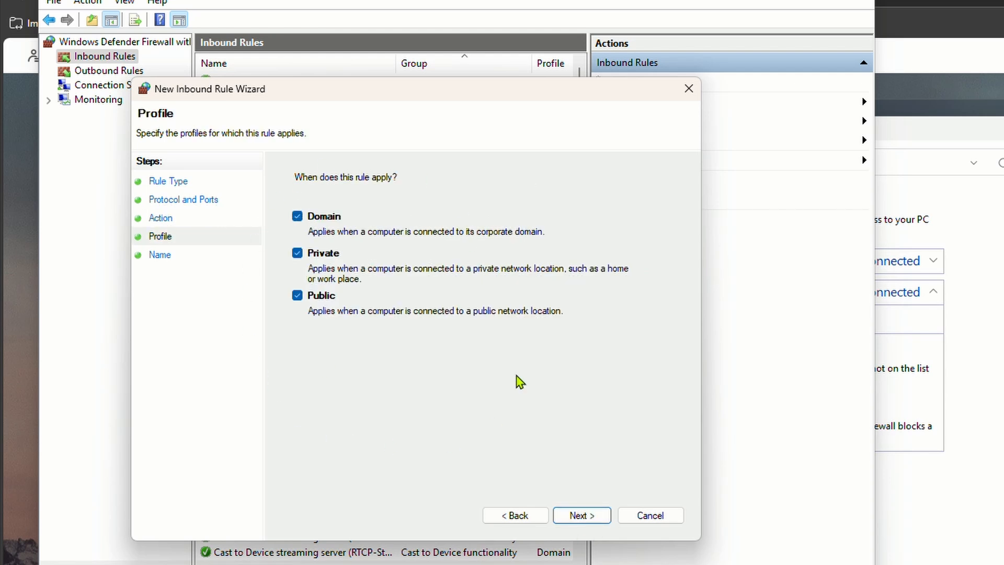
click(580, 513)
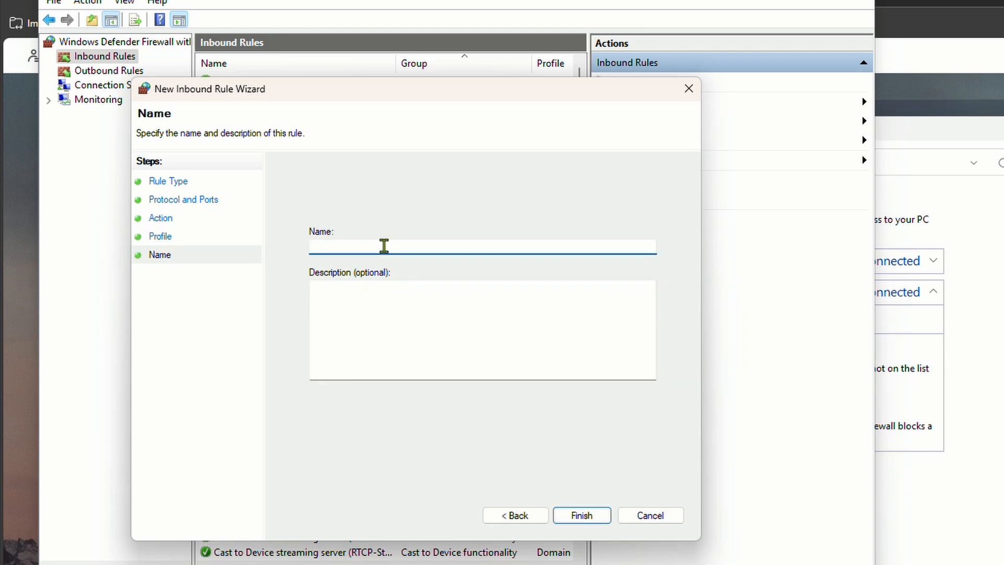
text(WSL Port80)
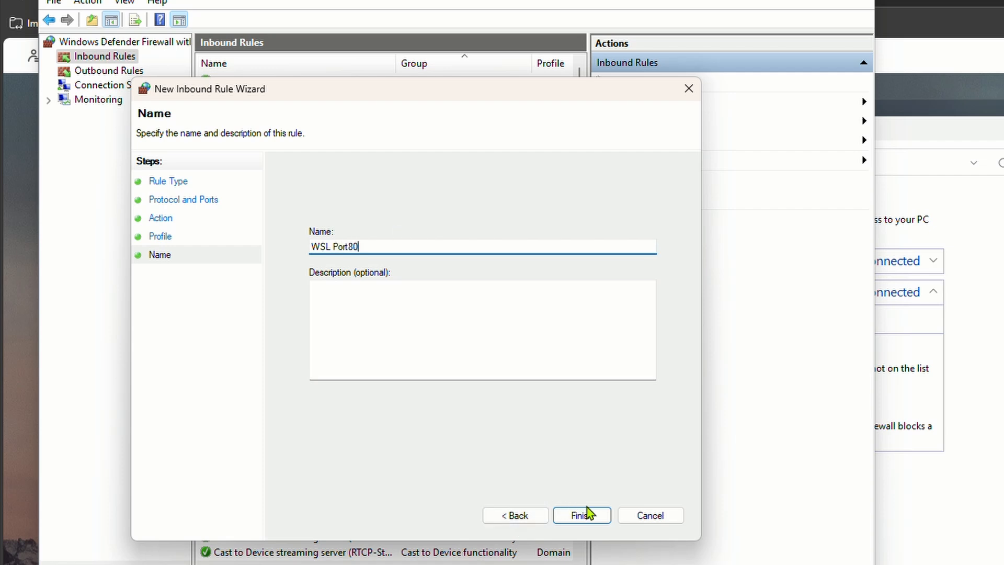
click(594, 516)
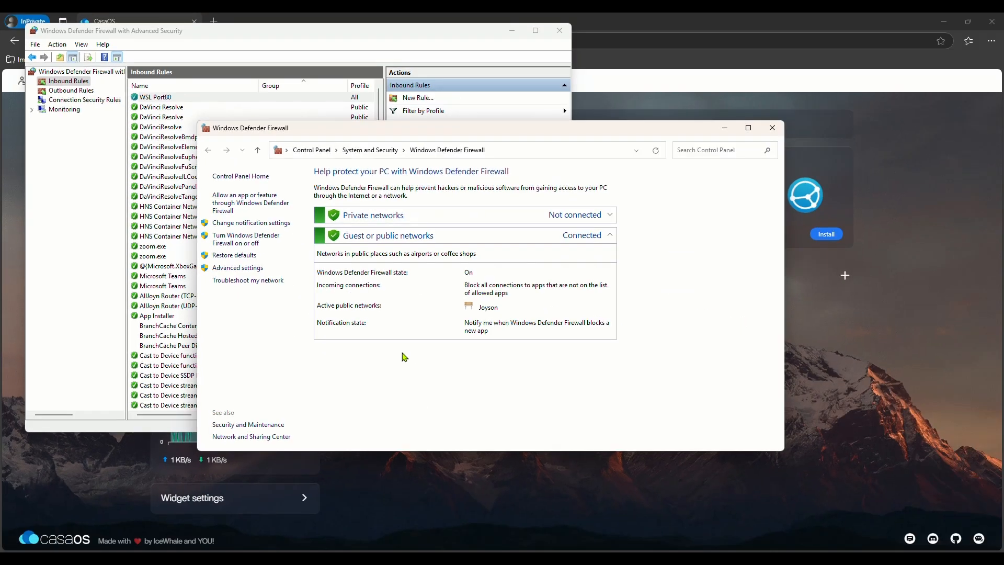
Step: Close the basic and advanced Windows Defender Firewall windows
click(772, 128)
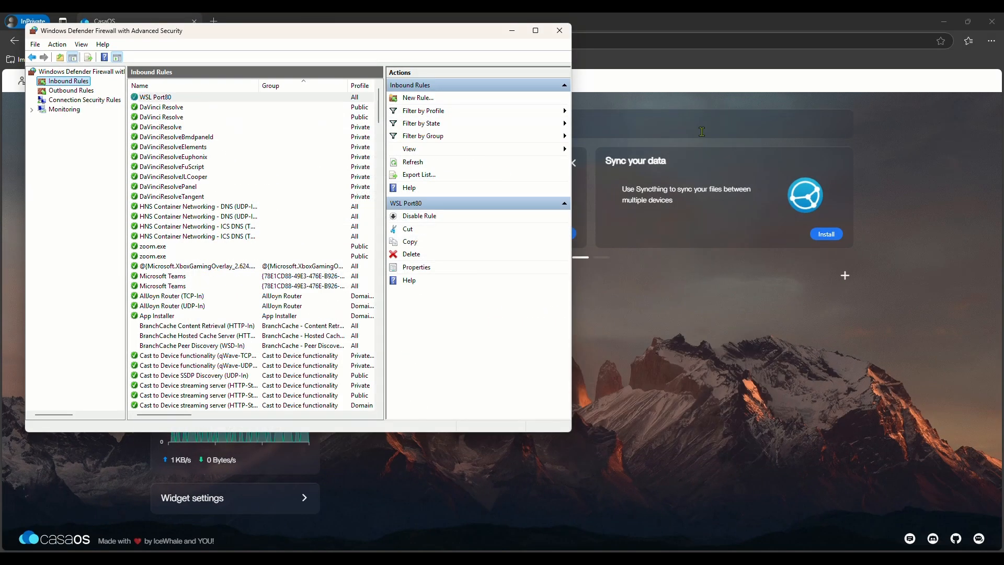
drag(390, 33, 382, 79)
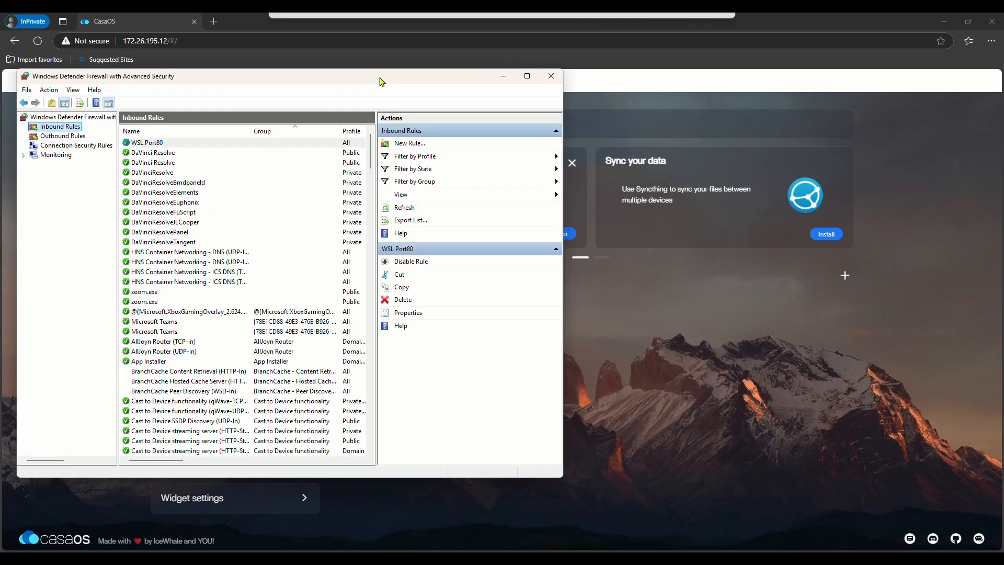
click(551, 76)
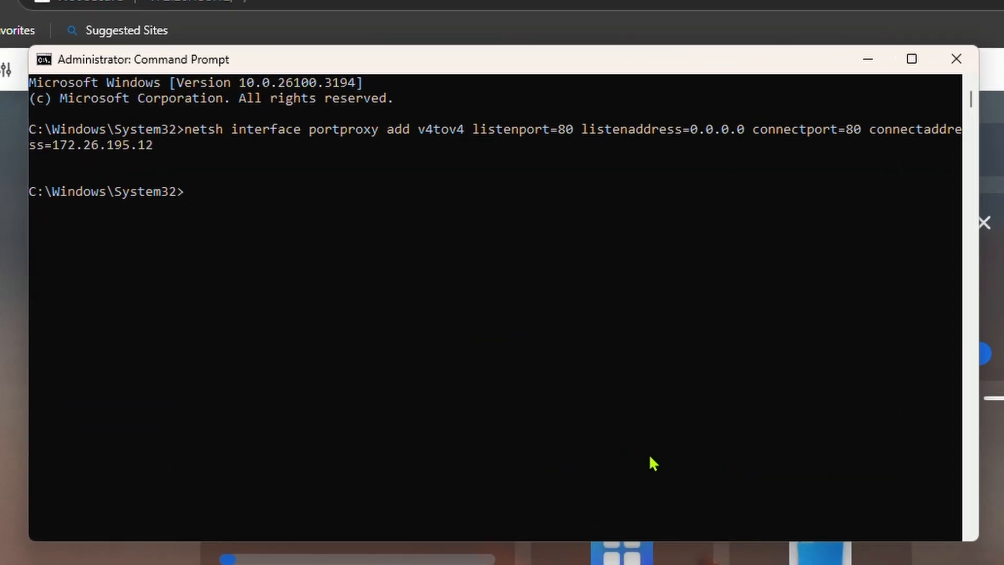
Step: Run ipconfig, select the Wi-Fi IPv4 address 192.168.18.133, and enter it on the phone
text(ipconfig)
key(Return)
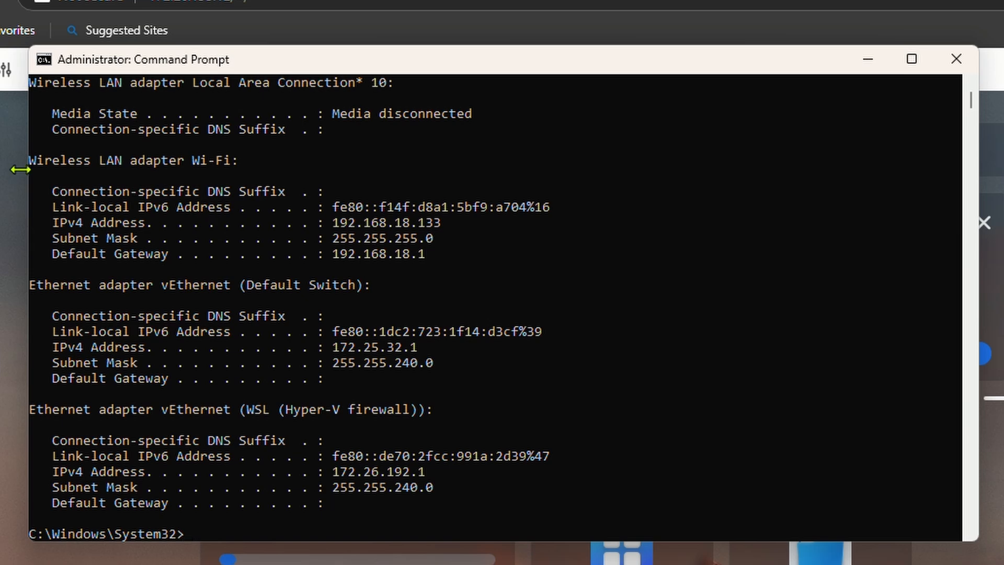
drag(31, 159, 238, 169)
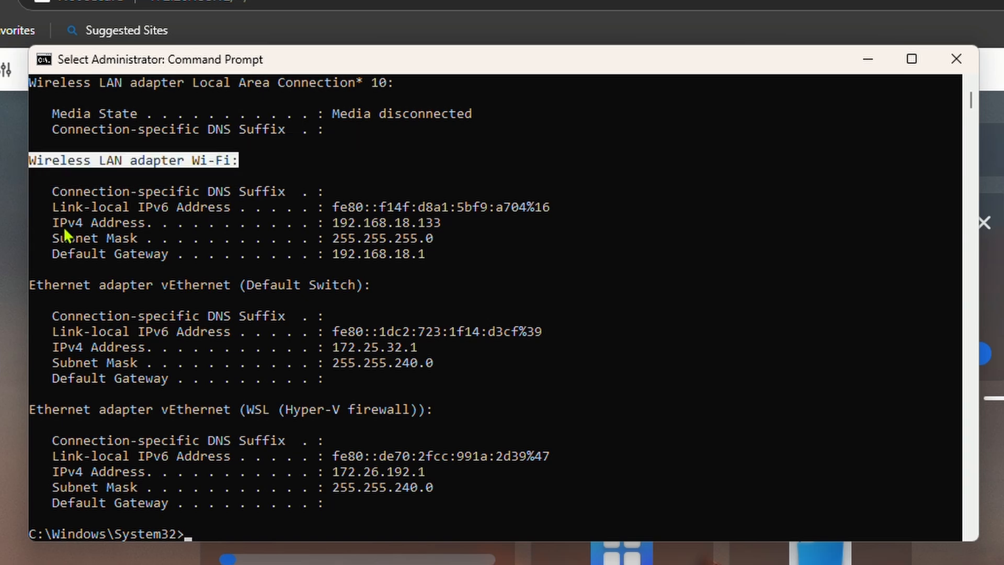
drag(50, 225, 452, 225)
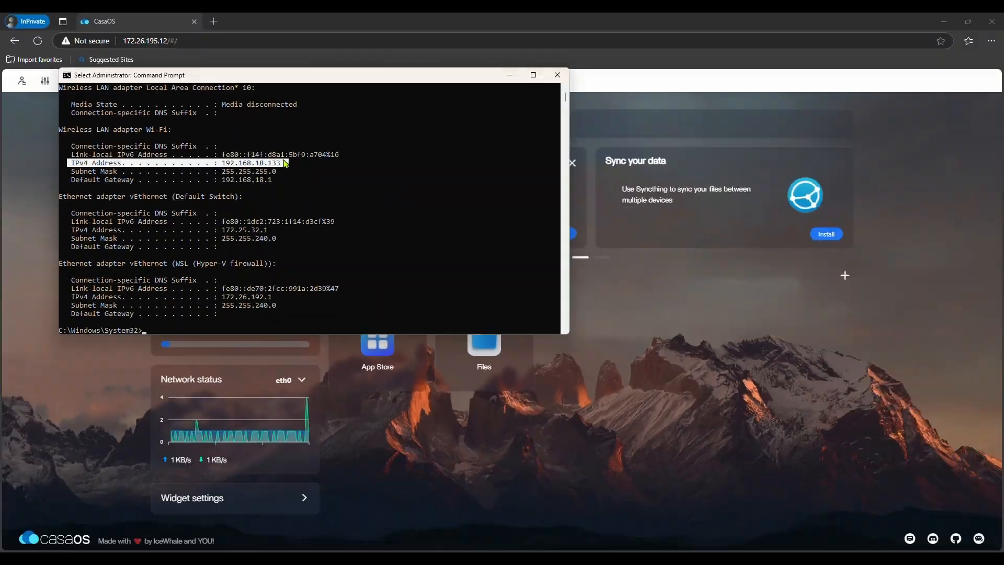
text(192.168.)
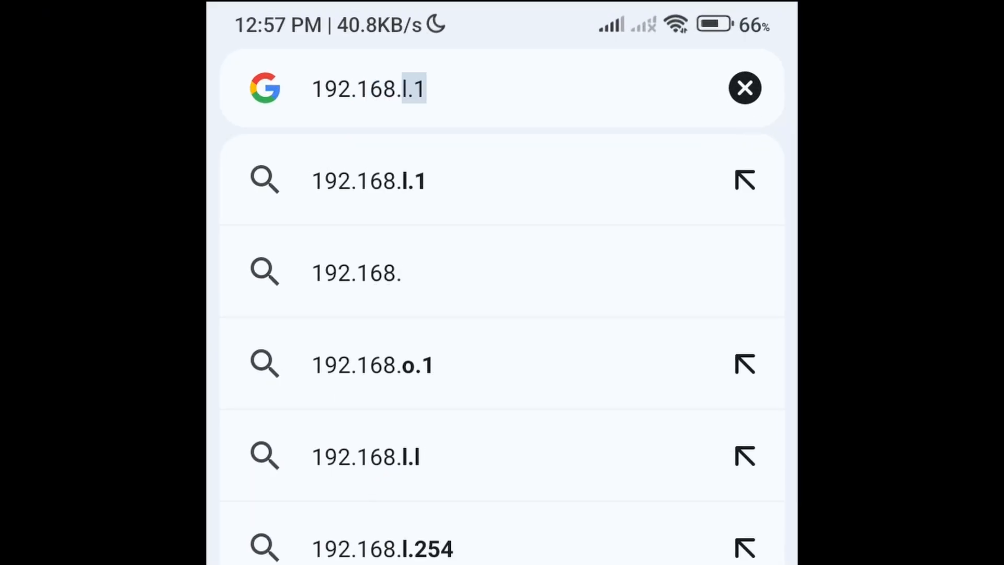
text(18.133)
Step: Load CasaOS at 192.168.18.133 on the phone and sign in with the CasaOS username and password
key(Return)
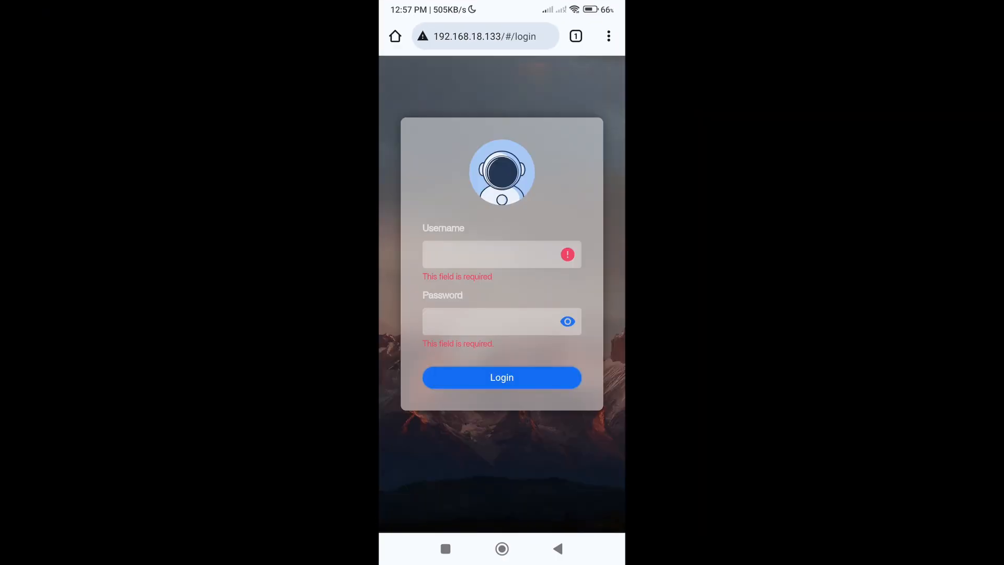
click(502, 254)
text(mycasaos)
click(497, 313)
text(123)
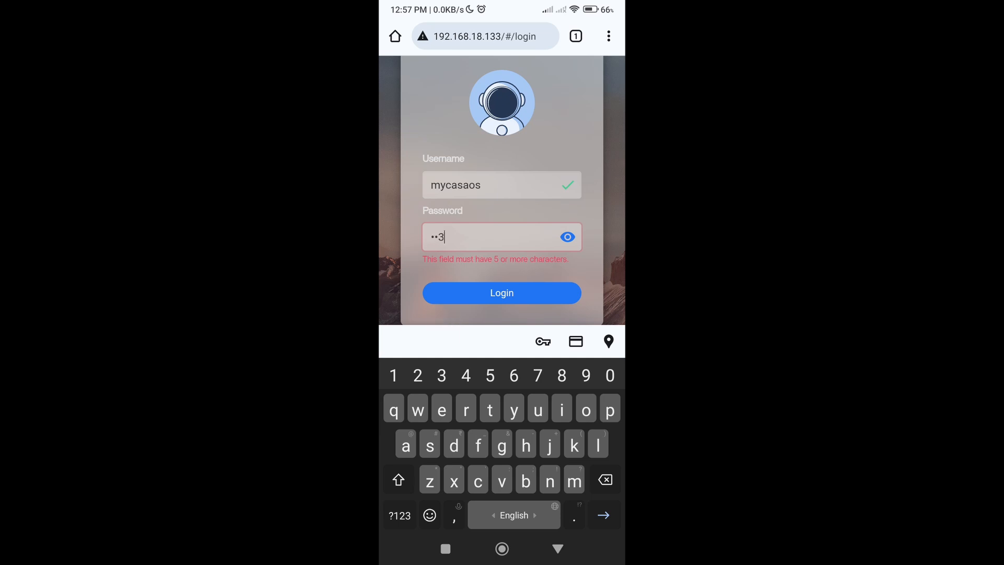
text(4567)
click(501, 278)
Step: Browse the CasaOS App Store's list of installable apps on the phone
click(444, 389)
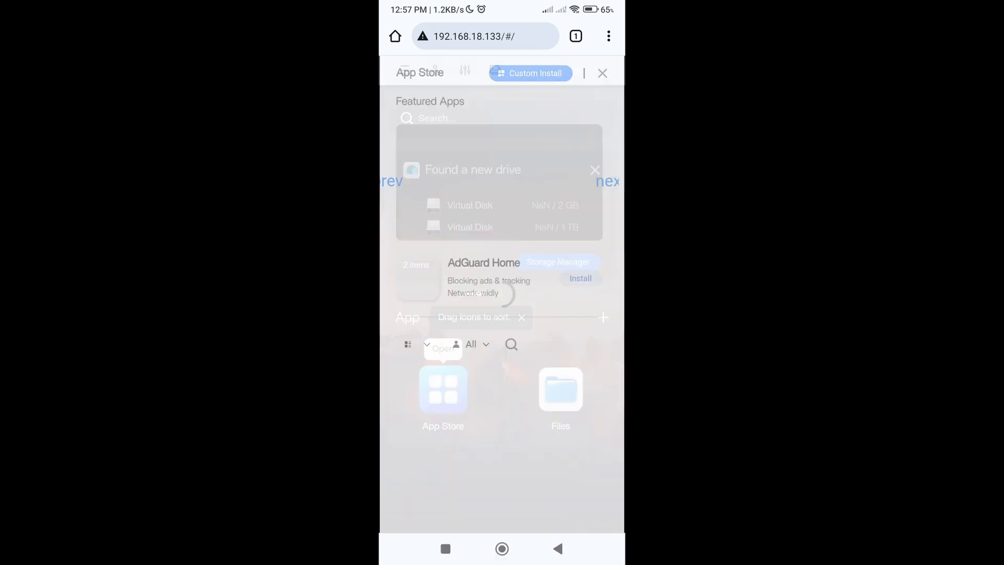
scroll(499, 298, down, 10)
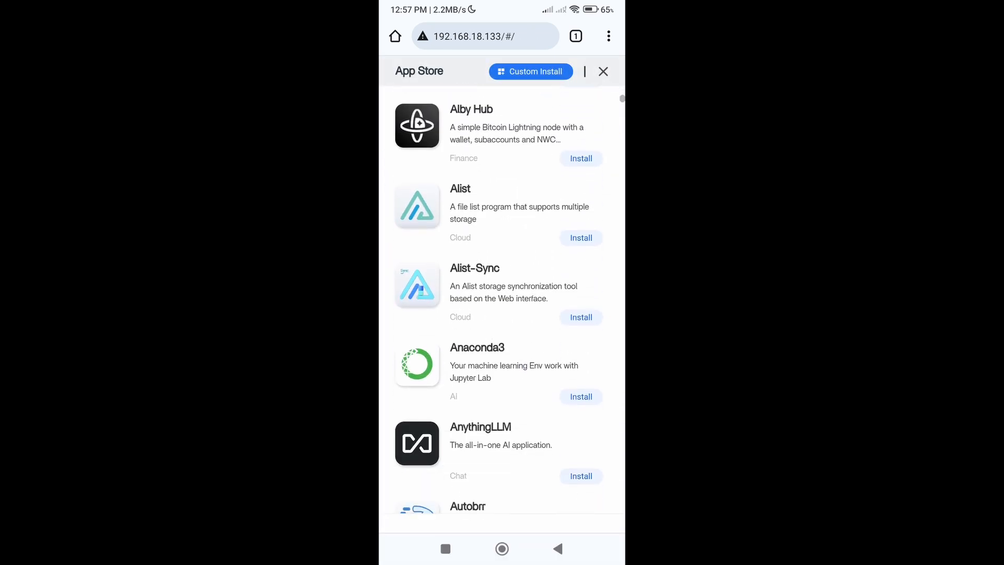
scroll(499, 298, down, 20)
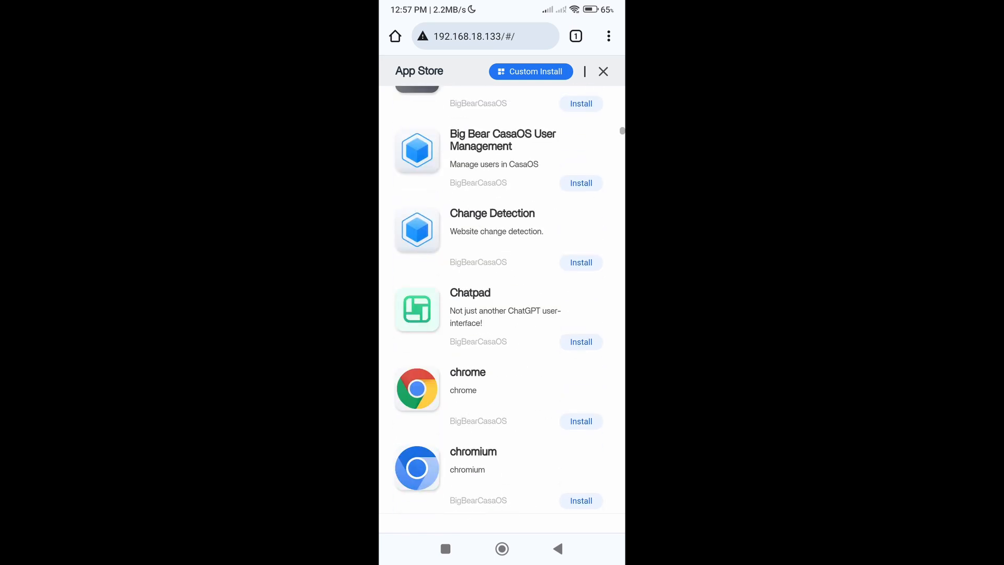
scroll(499, 298, down, 10)
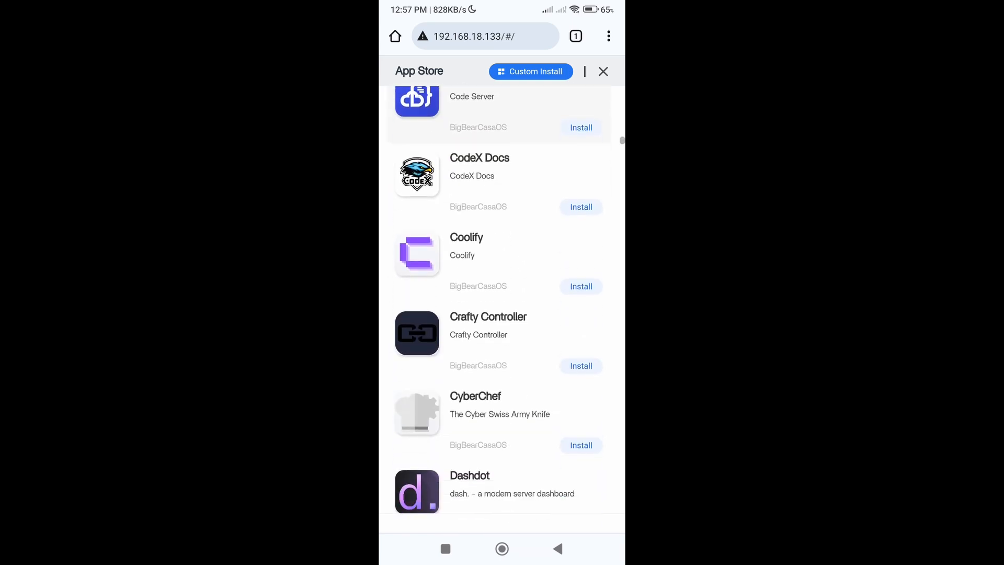
scroll(499, 298, down, 6)
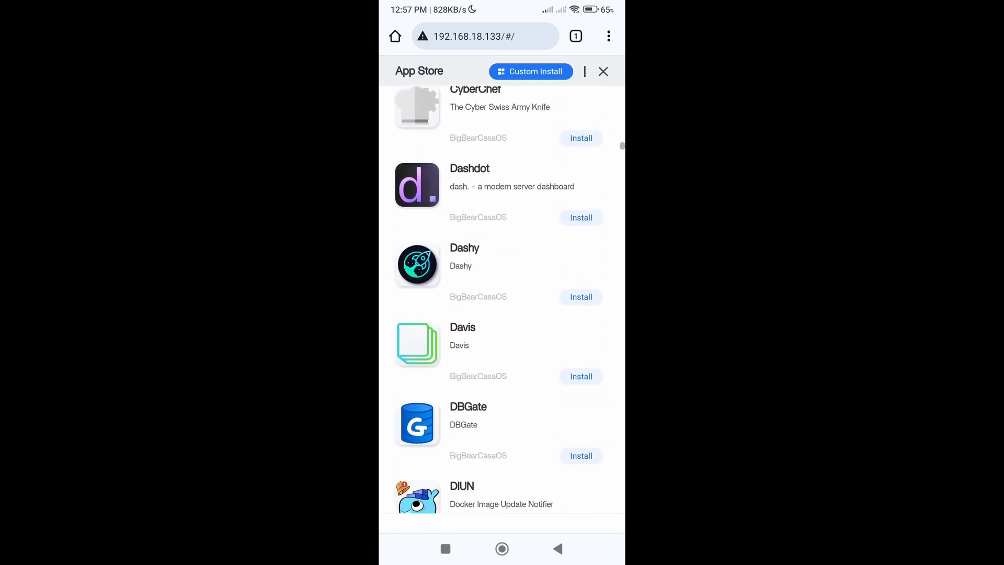